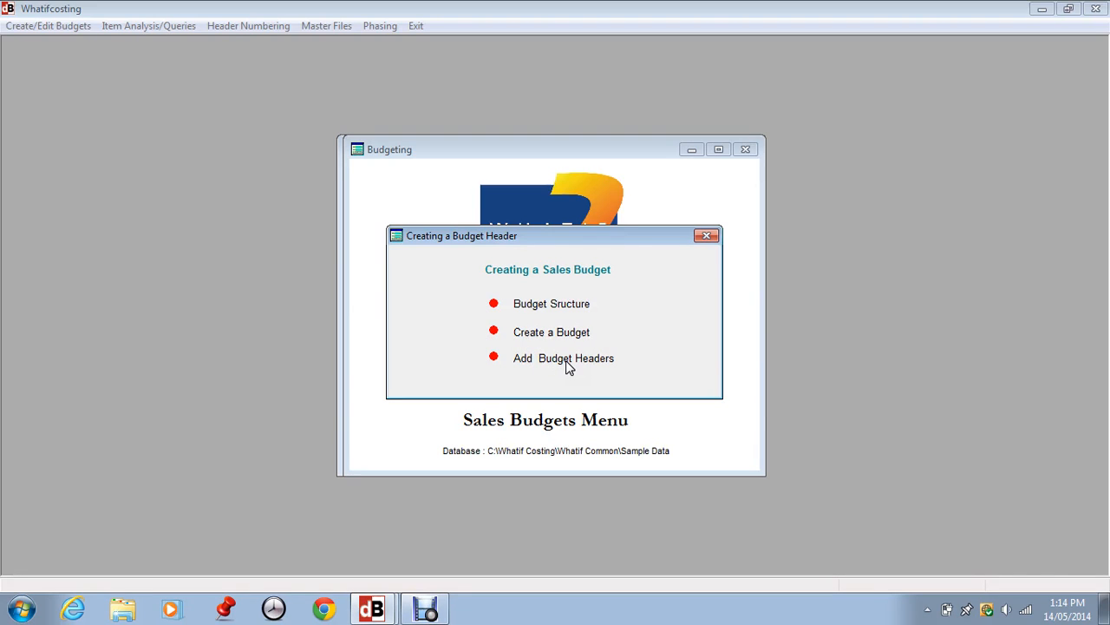
Close the budget creation overview, open the sales budgets list and examine the existing BUD1 and BUD2 budgets
click(707, 236)
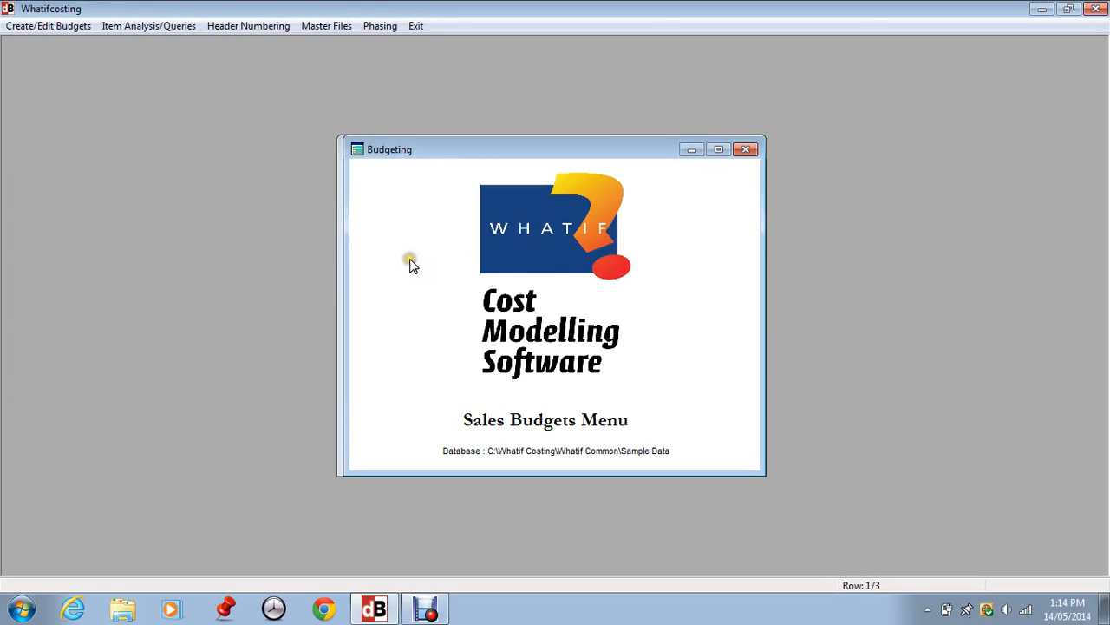
click(16, 27)
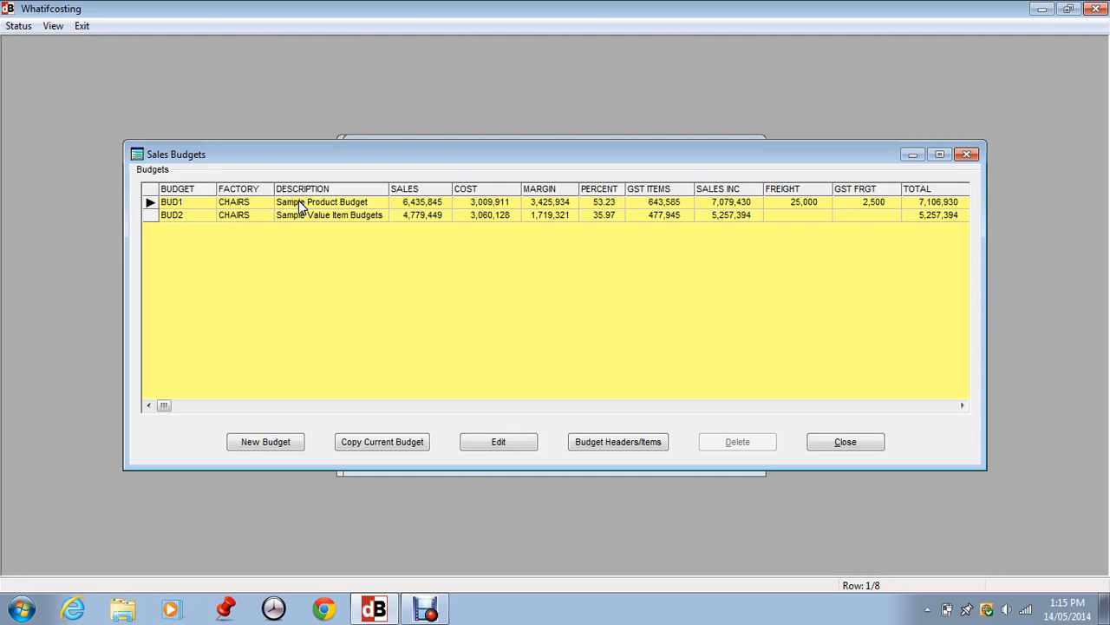
click(408, 196)
click(432, 198)
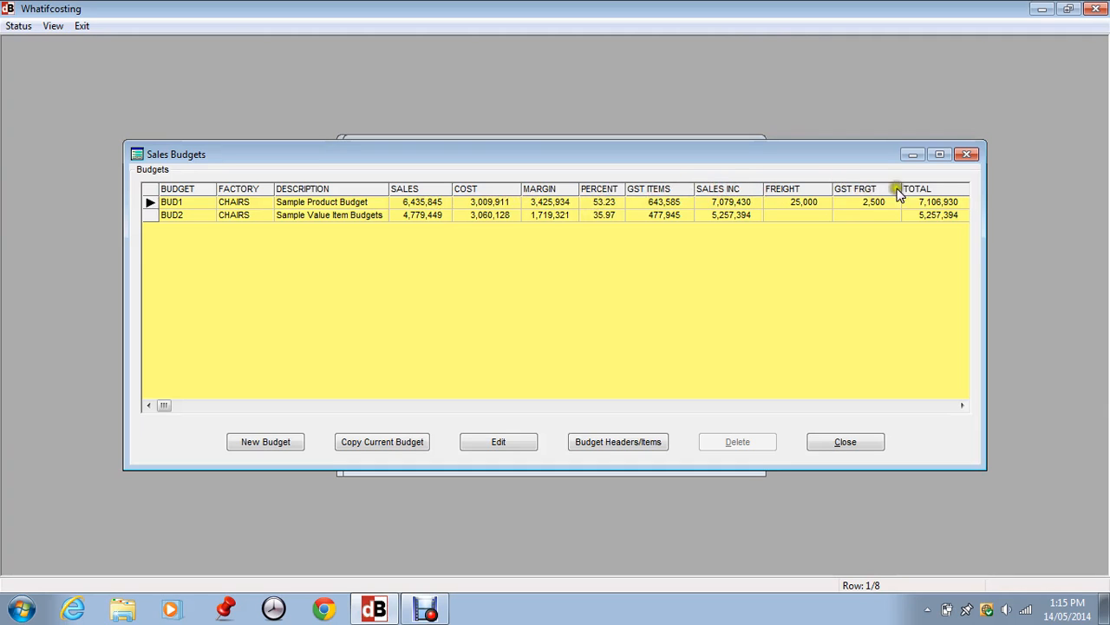
click(174, 215)
click(173, 202)
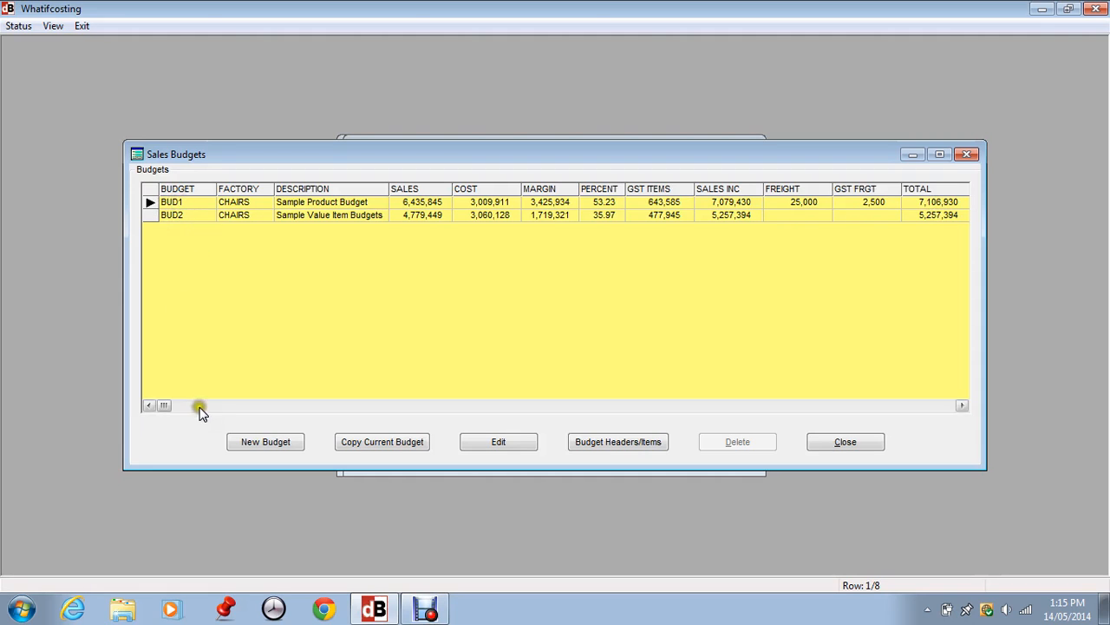
Start a new sales budget with the code BUD3 and the description "Budget description"
click(273, 440)
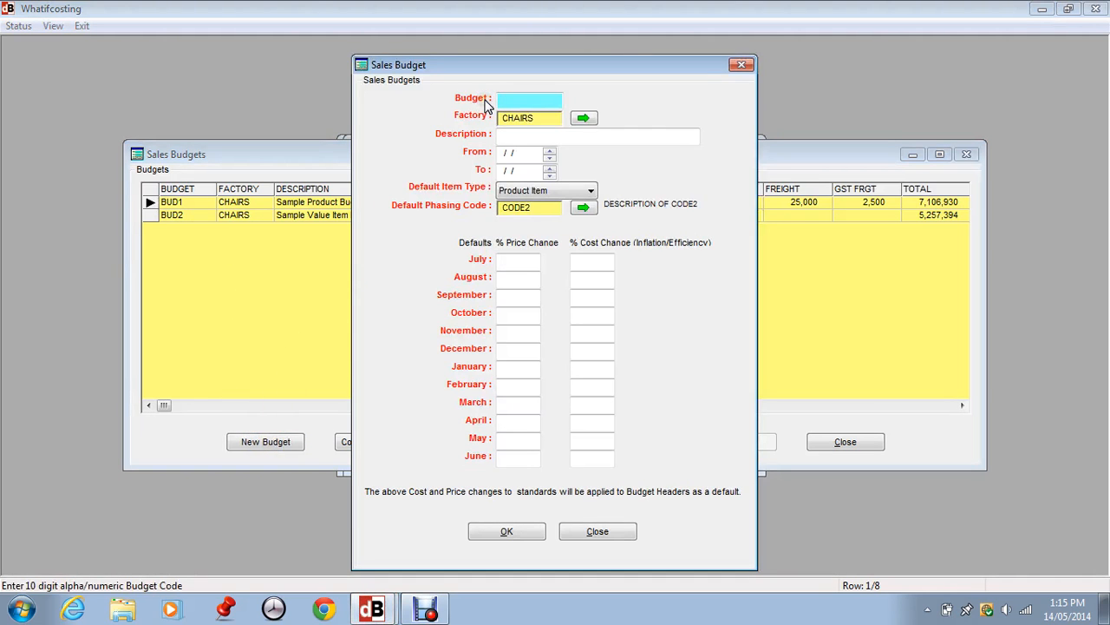
text(BUD3)
click(509, 136)
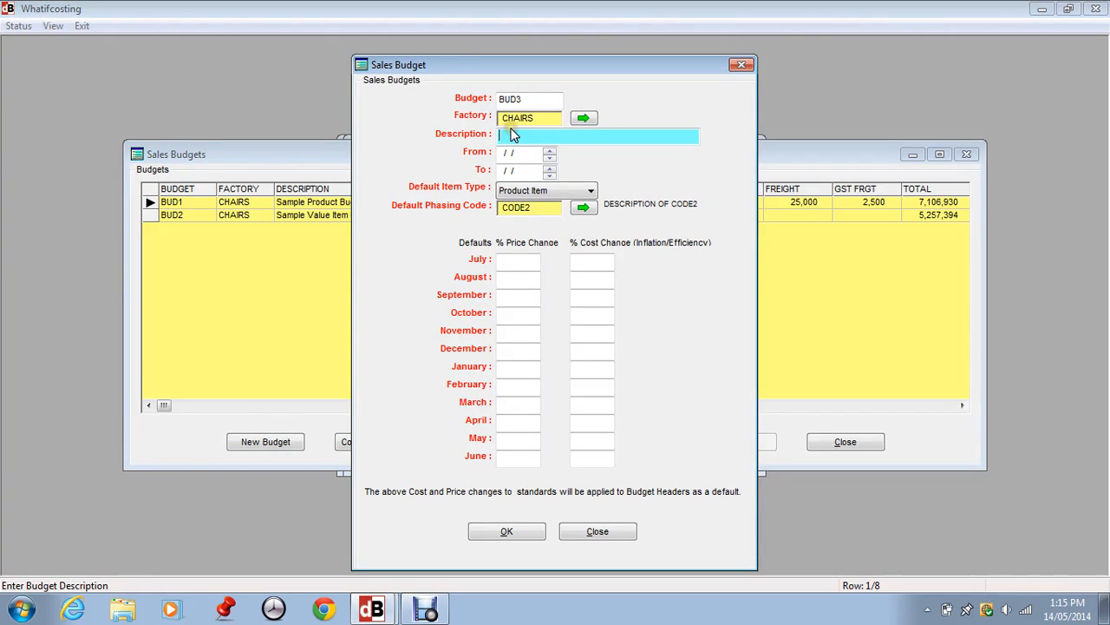
text(Budget description)
Set the budget period from 01/07/14 to 30/06/15
click(549, 152)
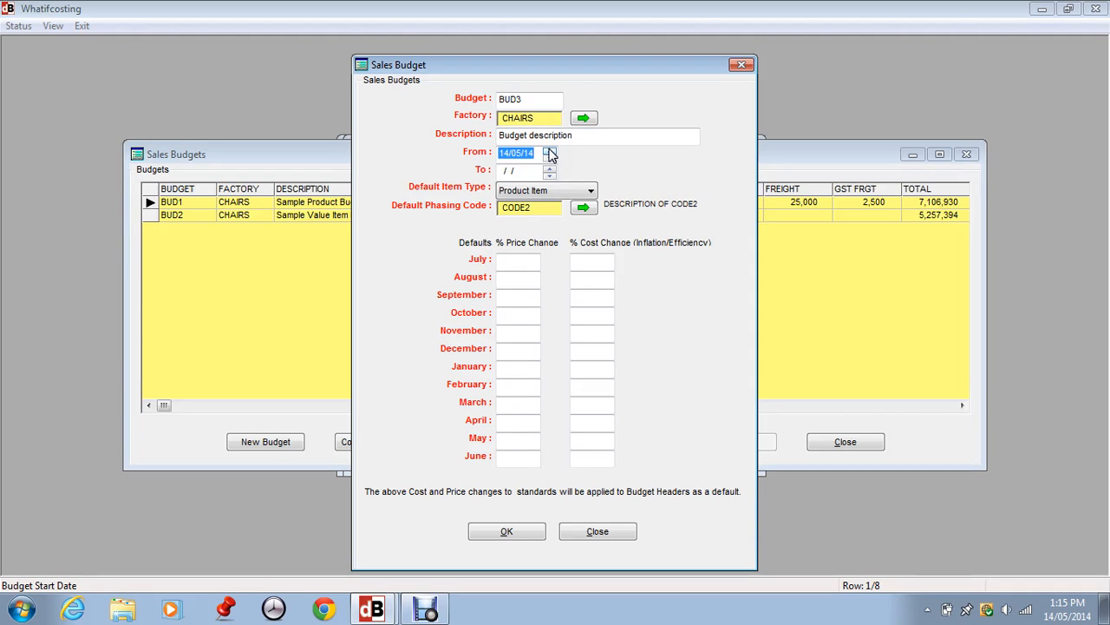
text(017014)
key(Tab)
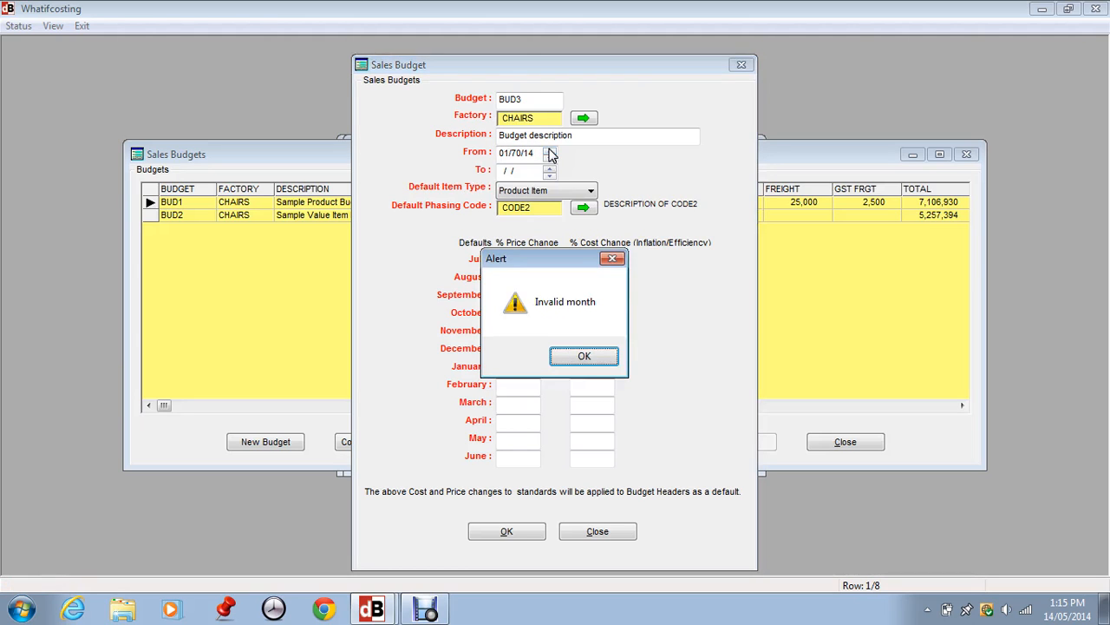
click(584, 356)
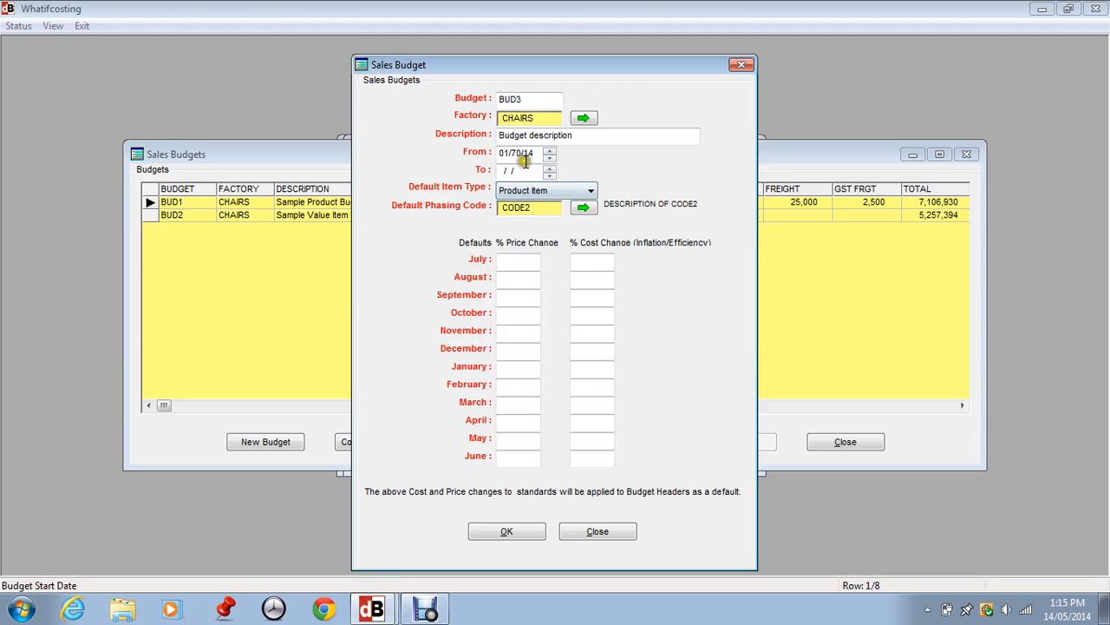
click(519, 153)
key(BackSpace)
text(7)
key(Tab)
text(30061)
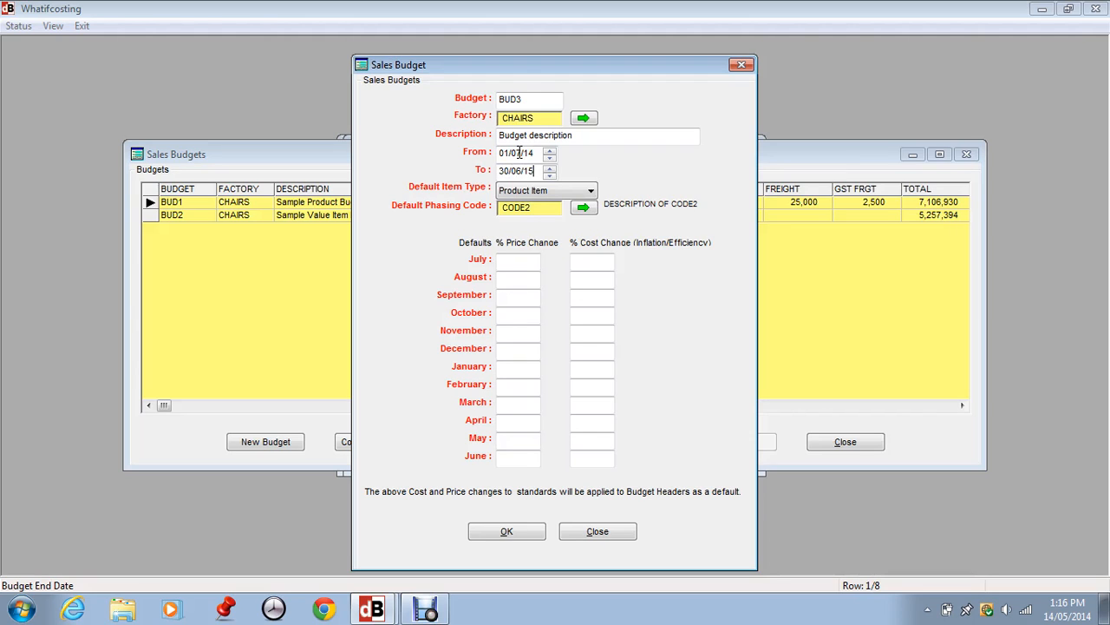
Review the default item type options and choose Product Item for the new budget
click(525, 192)
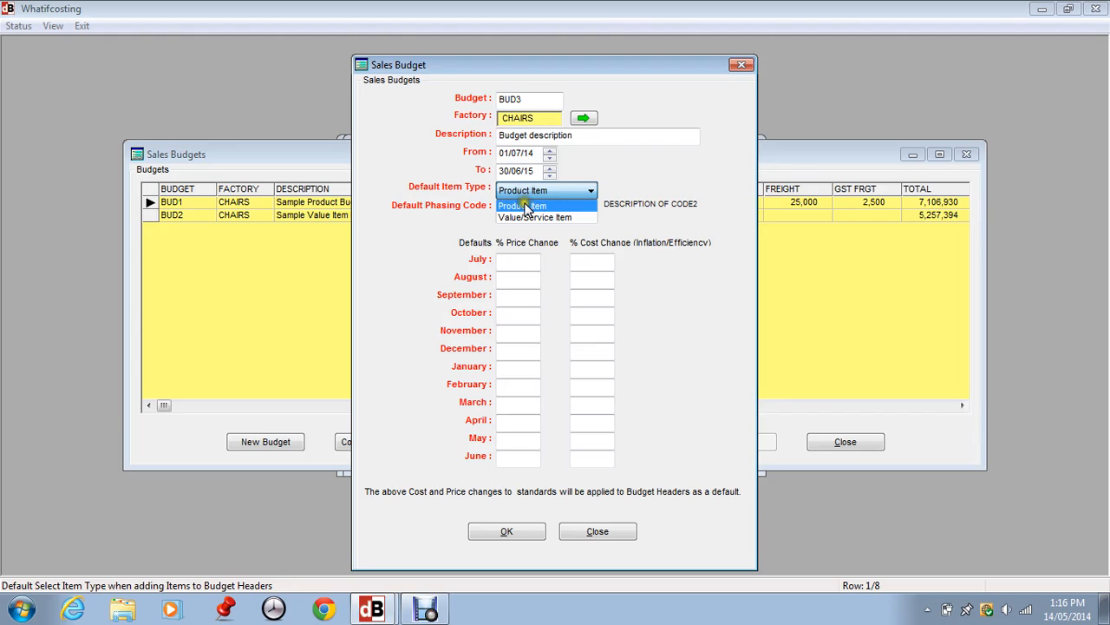
click(529, 190)
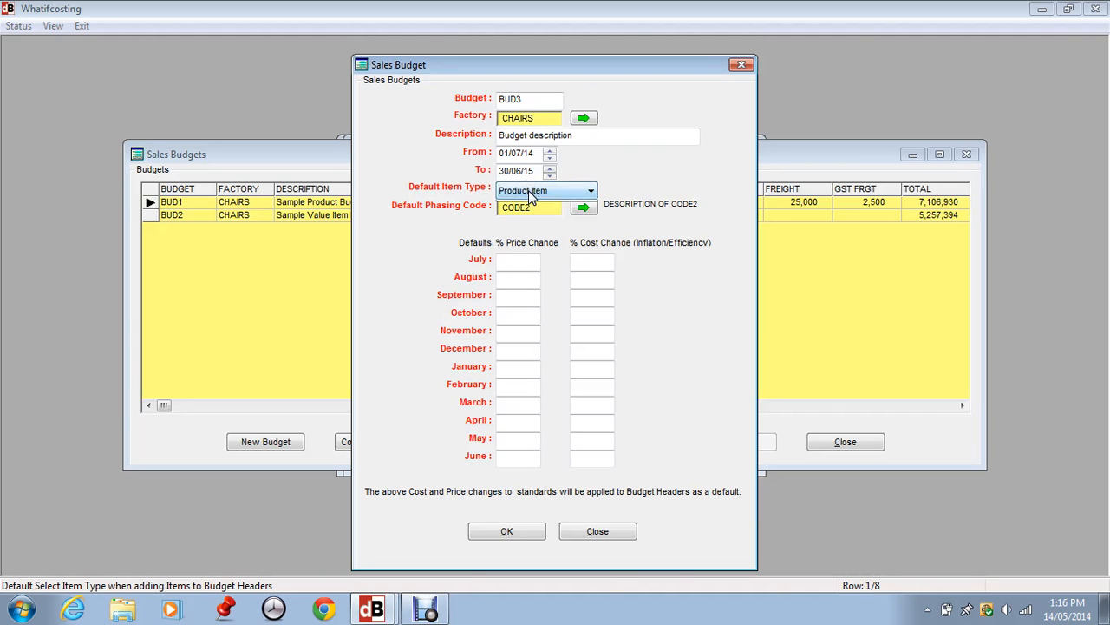
click(529, 190)
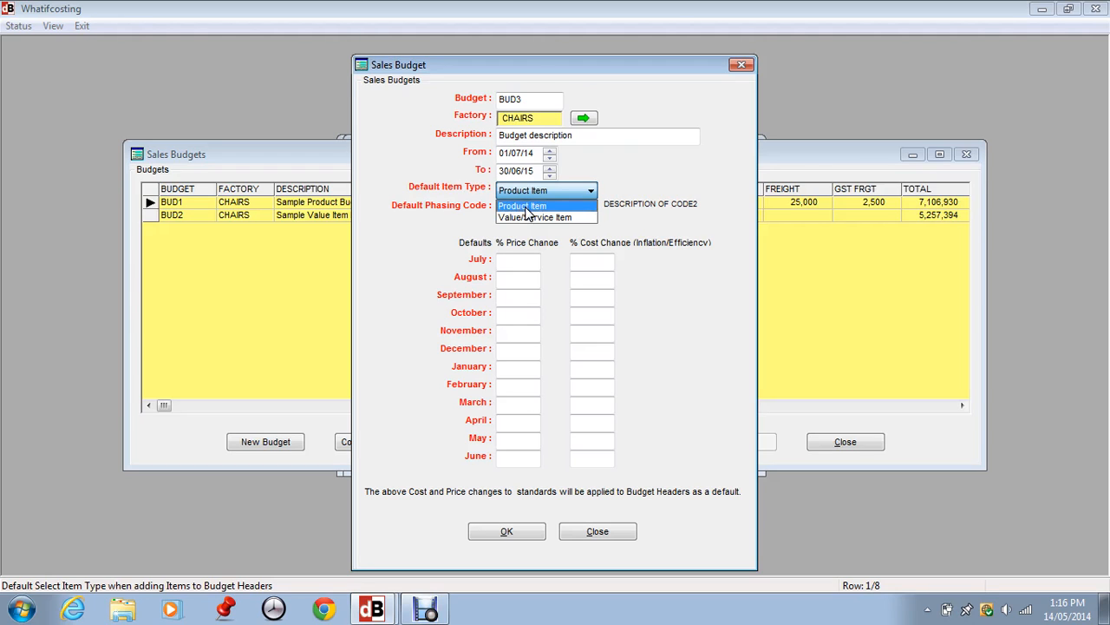
click(526, 207)
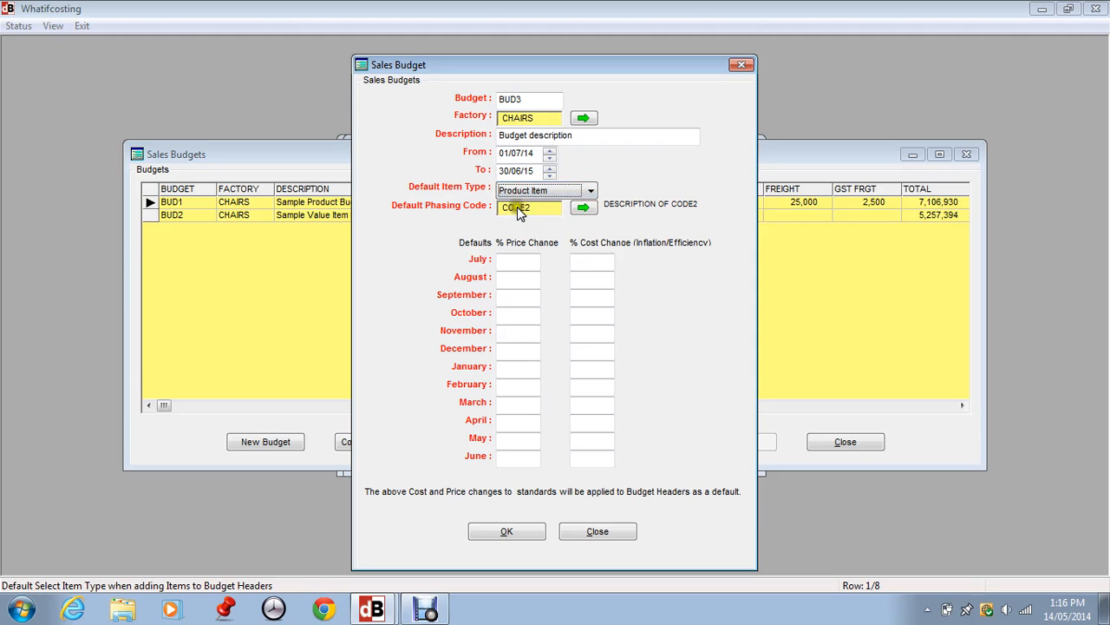
Review the monthly percentages of the phasing codes available for the budget without choosing a different one
click(586, 209)
click(206, 210)
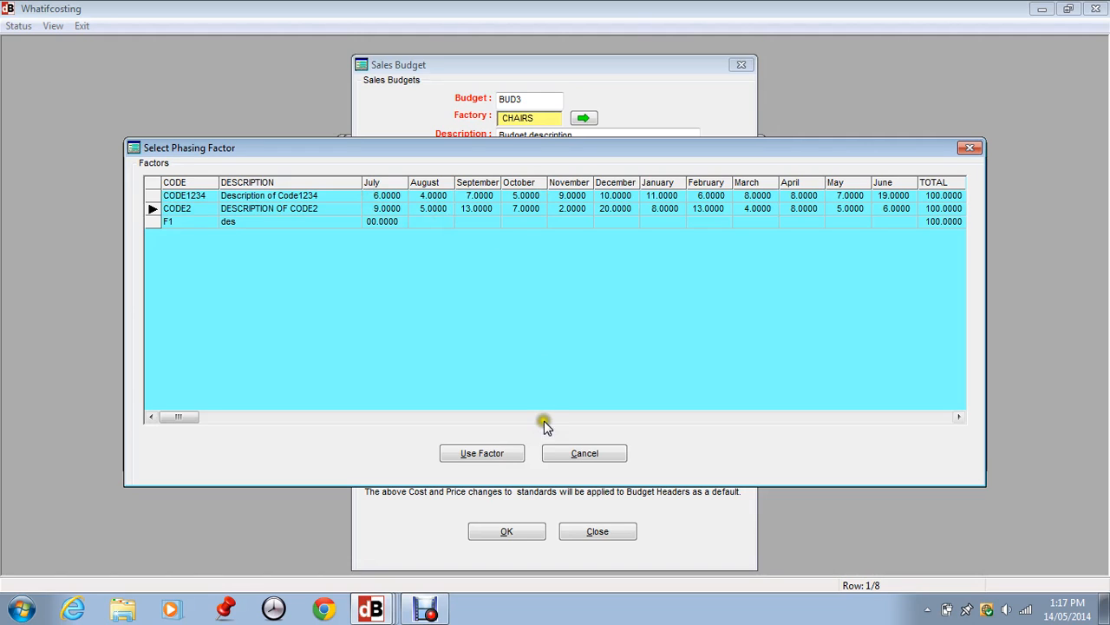
click(582, 462)
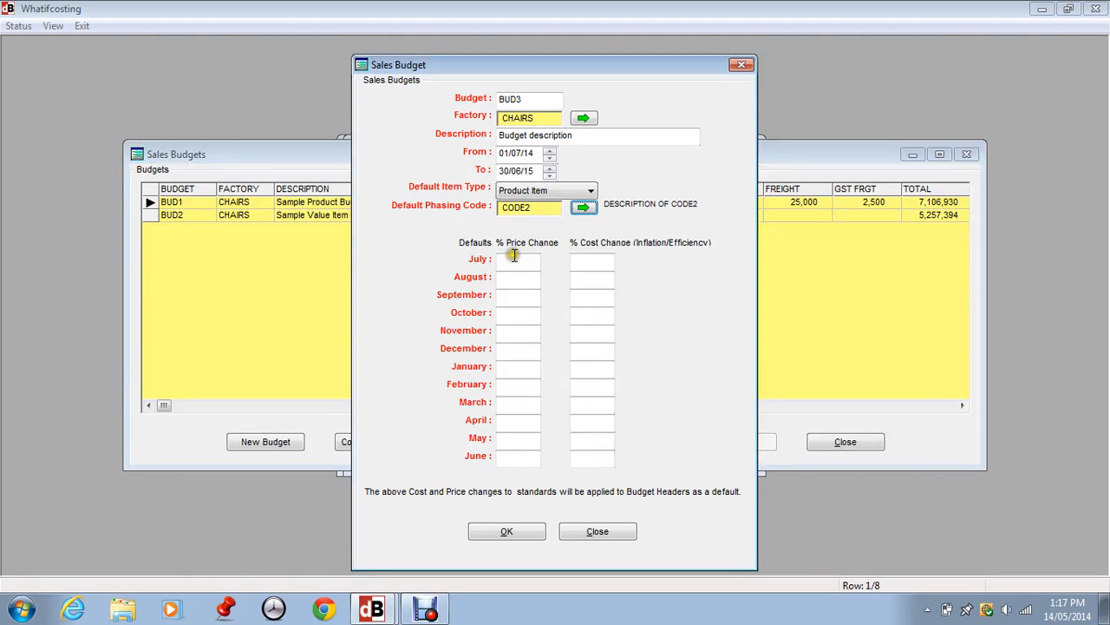
Set the default price change to 5% for July and 3% for January
click(494, 415)
click(502, 259)
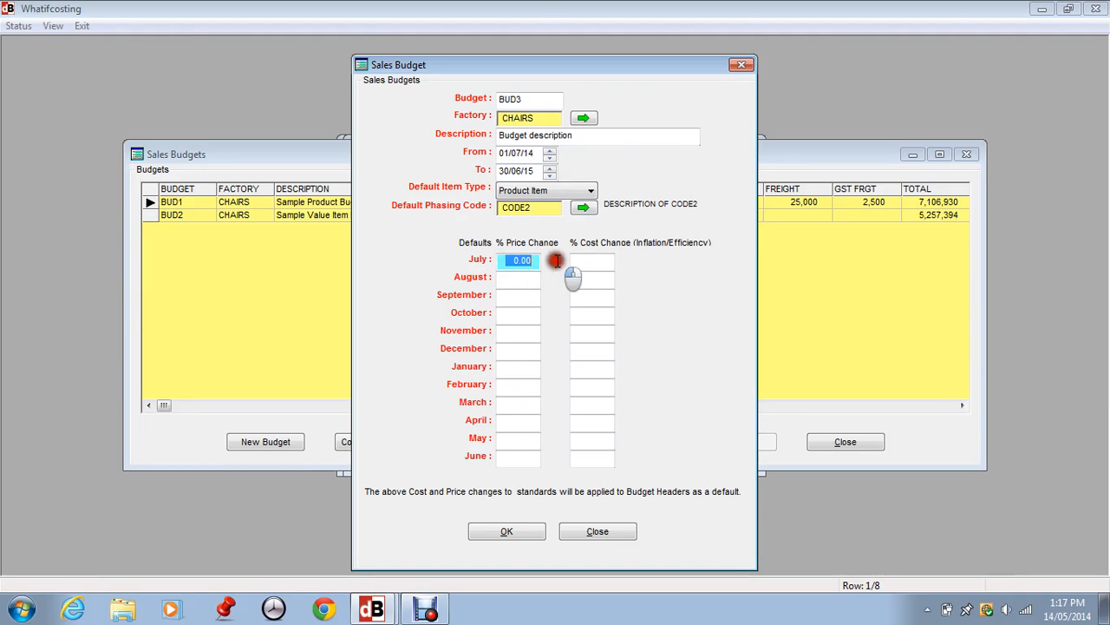
text(5)
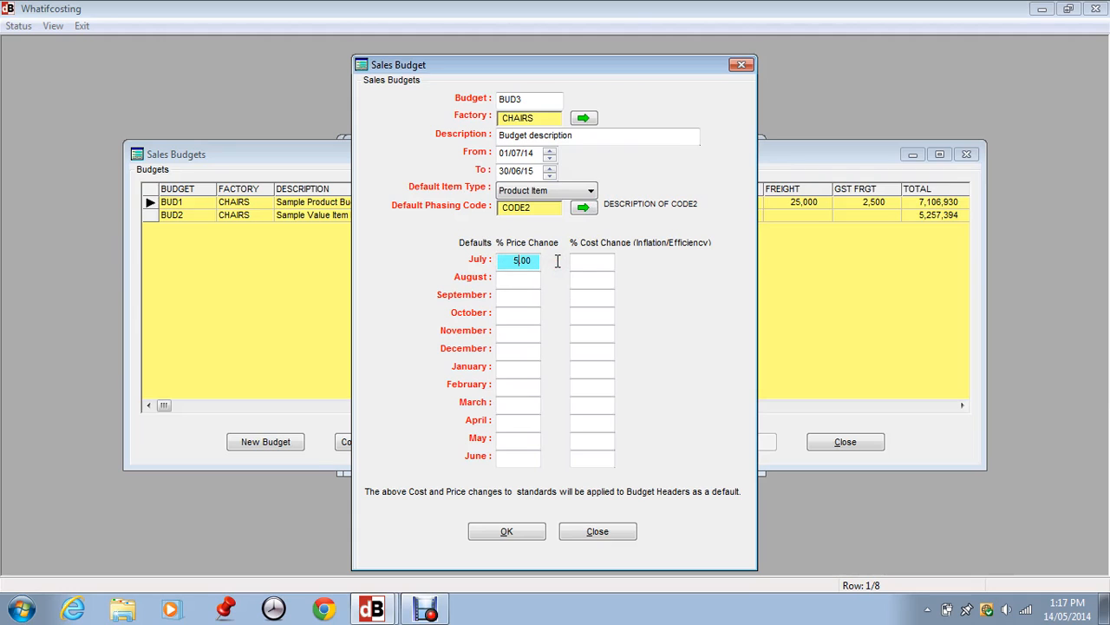
key(Down)
key(Down)
key(Down)
key(Down)
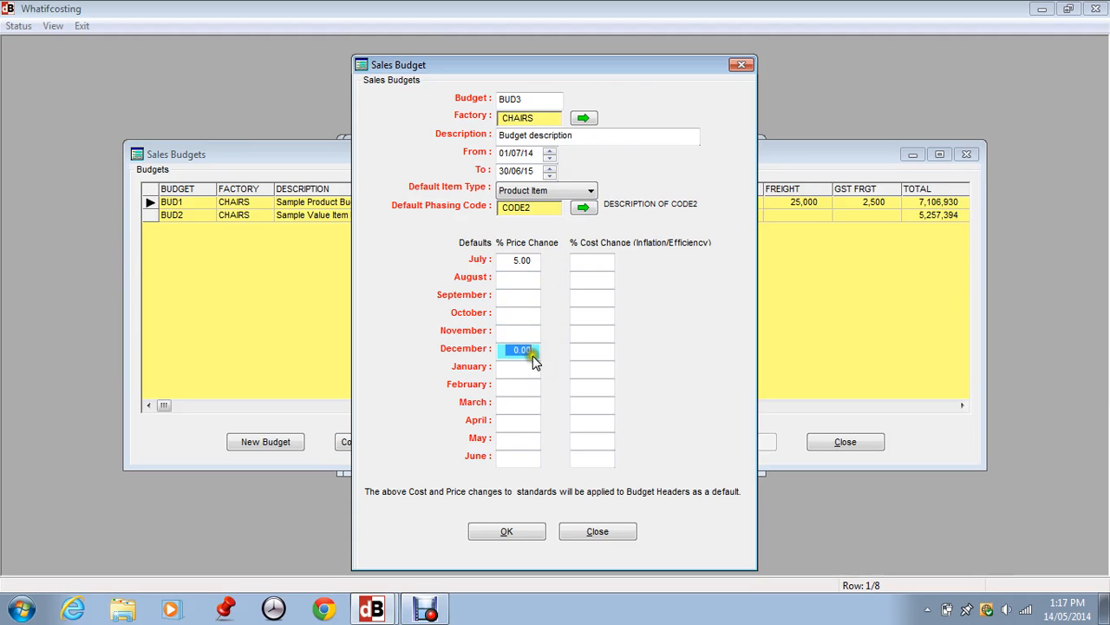
click(533, 382)
Set the default cost change to 0.25% for each of July, August and September
click(580, 255)
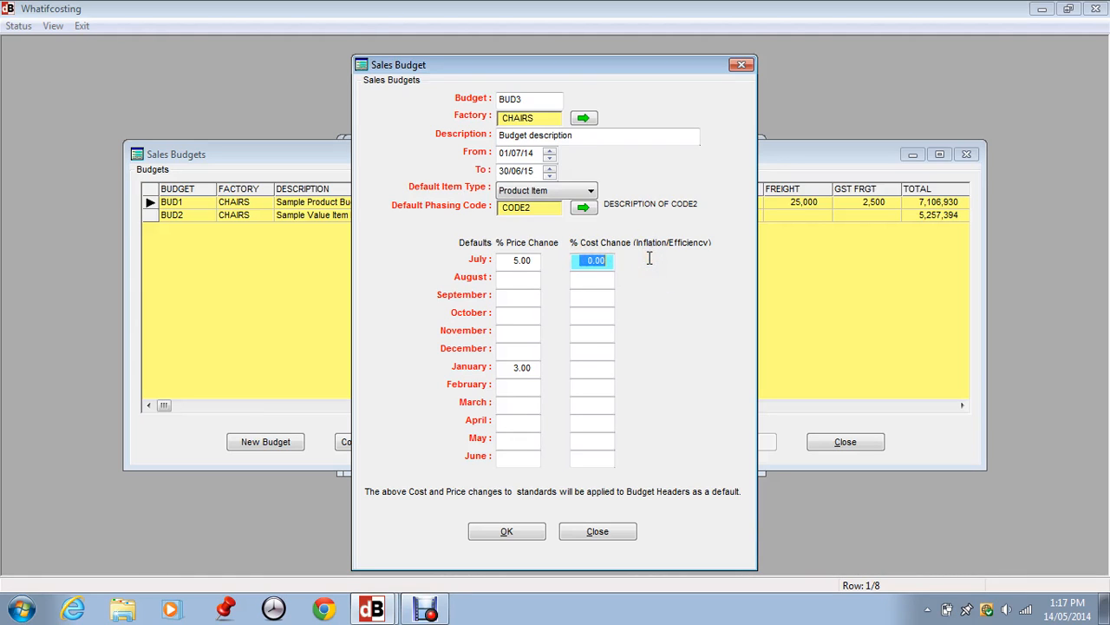
text(.205)
key(Tab)
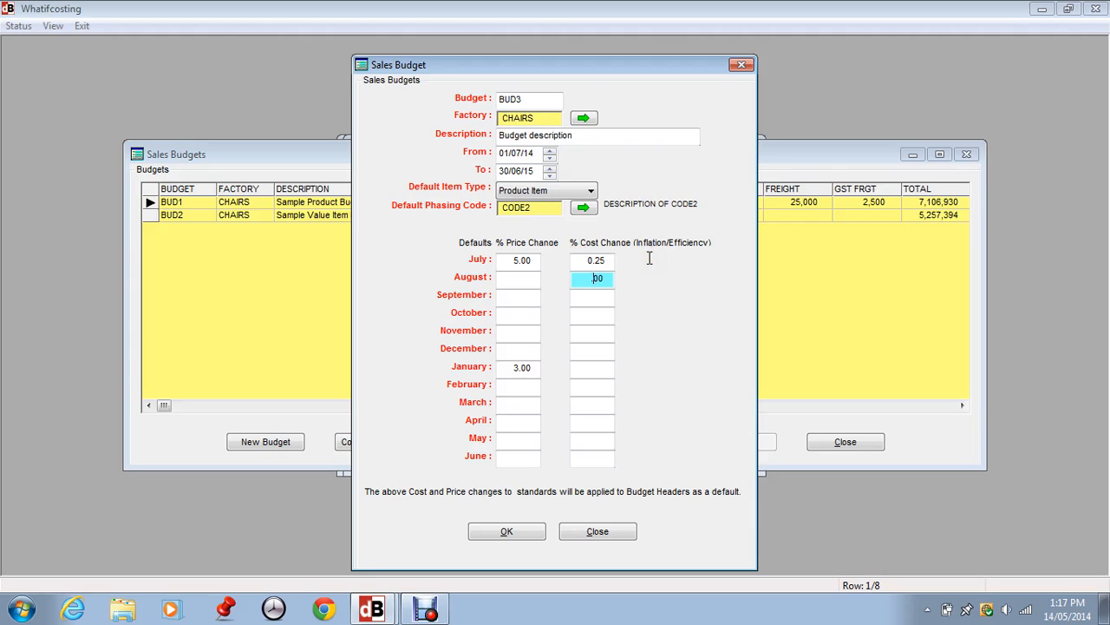
text(.25)
key(Tab)
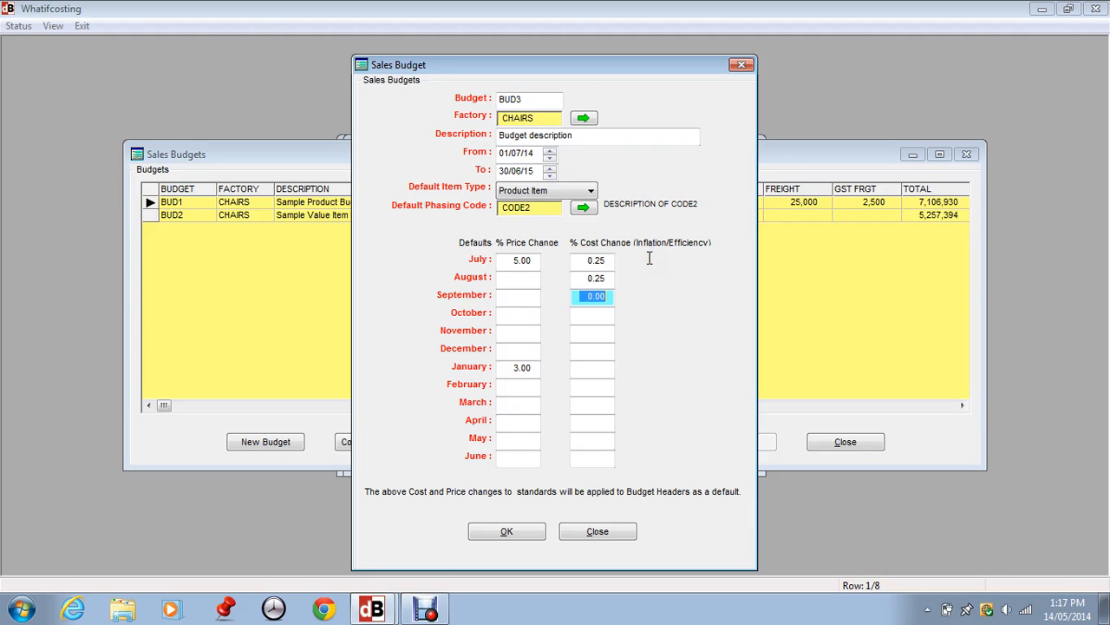
text(.25)
key(Tab)
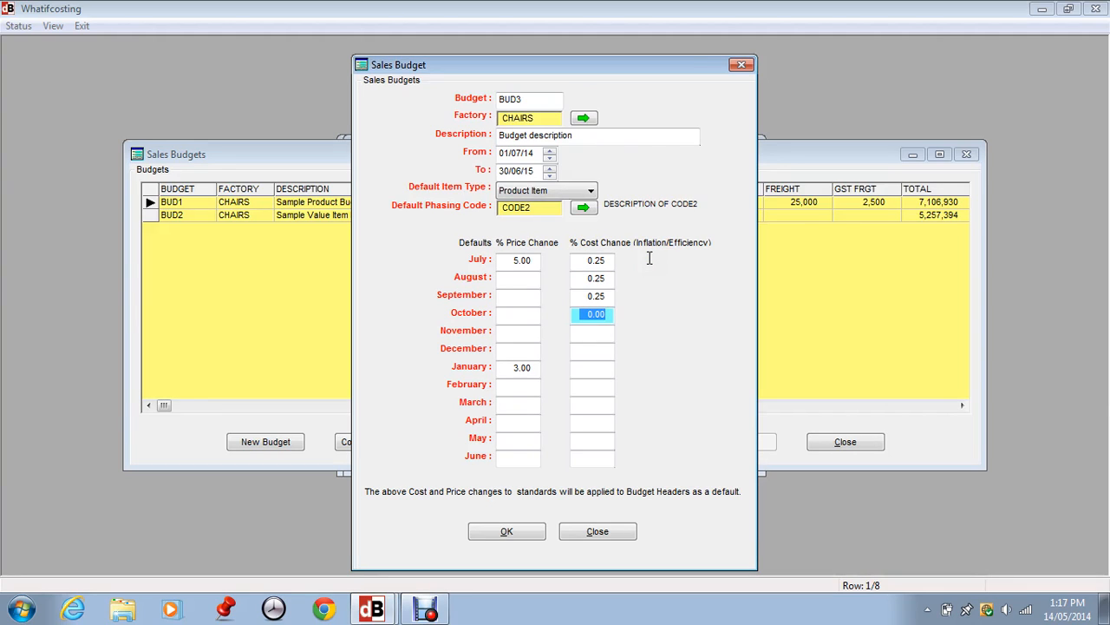
Set January's default cost change to -1% and save the new budget
key(Tab)
key(Tab)
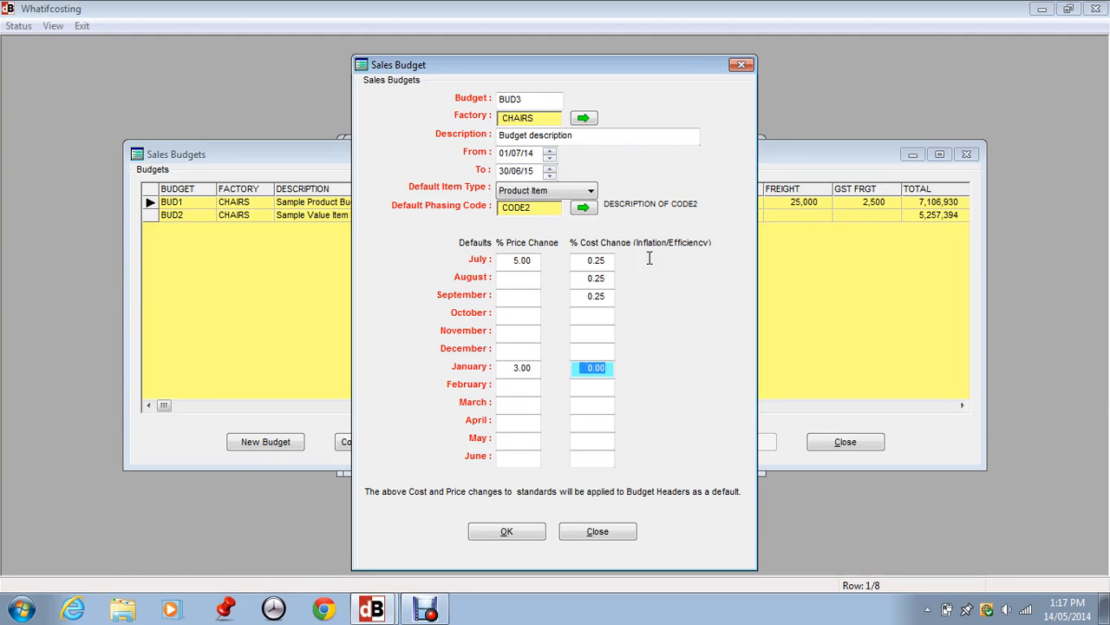
text(-1)
key(Tab)
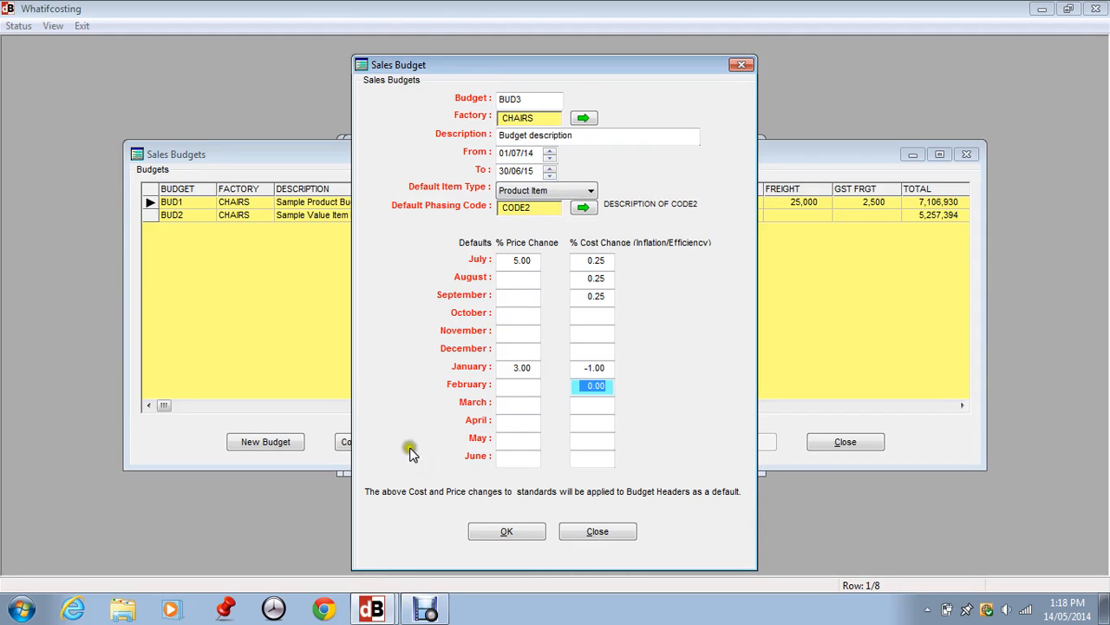
click(498, 535)
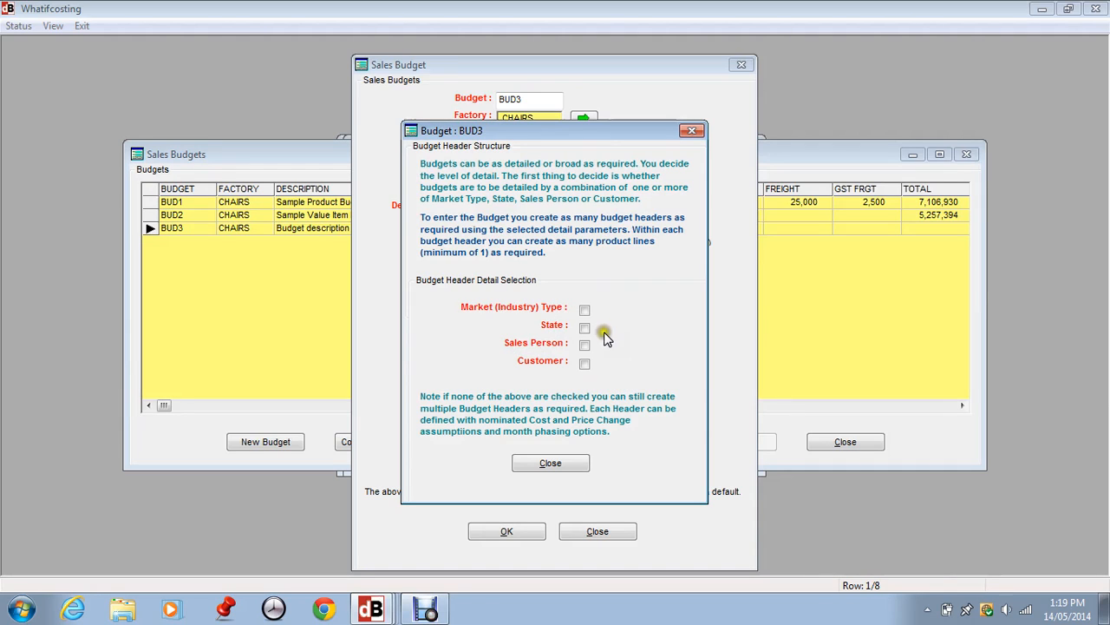
Try out different combinations of market type, state, sales person and customer for the budget header details
click(585, 346)
click(585, 310)
click(585, 309)
click(584, 311)
click(585, 346)
click(584, 363)
click(585, 347)
click(584, 310)
click(585, 328)
click(586, 326)
click(585, 309)
click(585, 345)
click(585, 365)
Include only market type and state in the budget header structure and finish the selection
click(584, 347)
click(585, 328)
click(585, 310)
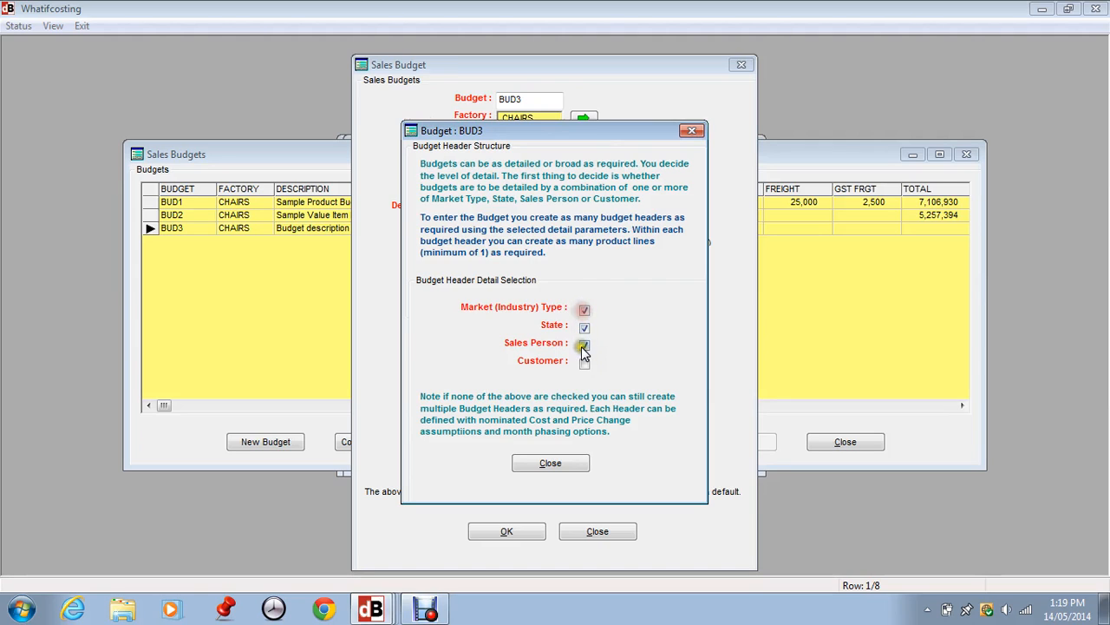
click(584, 345)
click(546, 463)
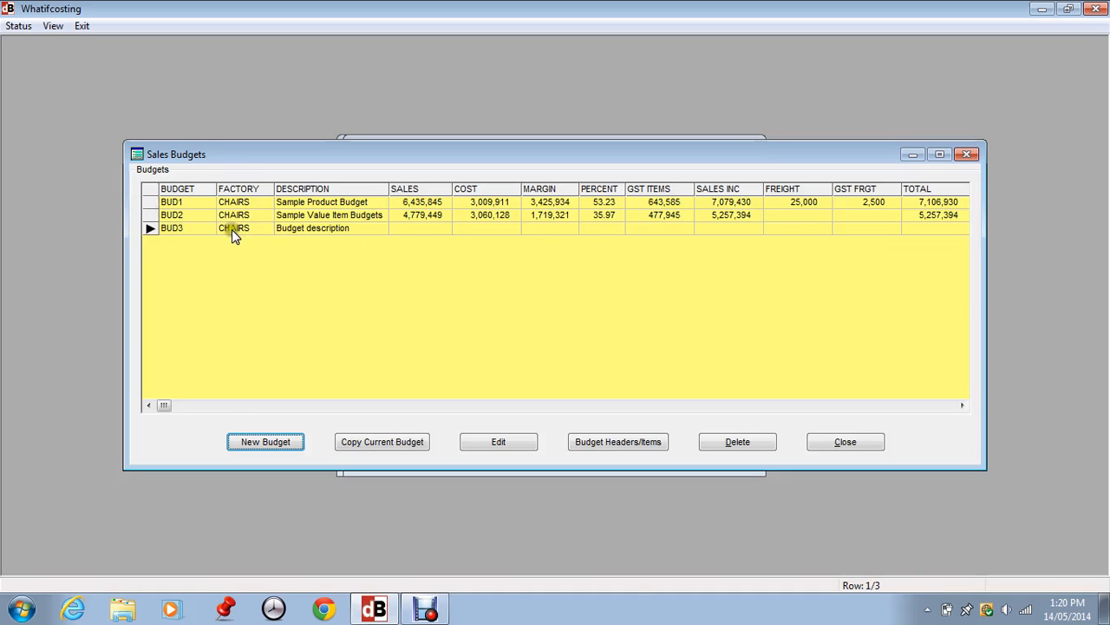
Reopen the BUD3 budget to check its settings and header structure, and close it without changes
click(502, 441)
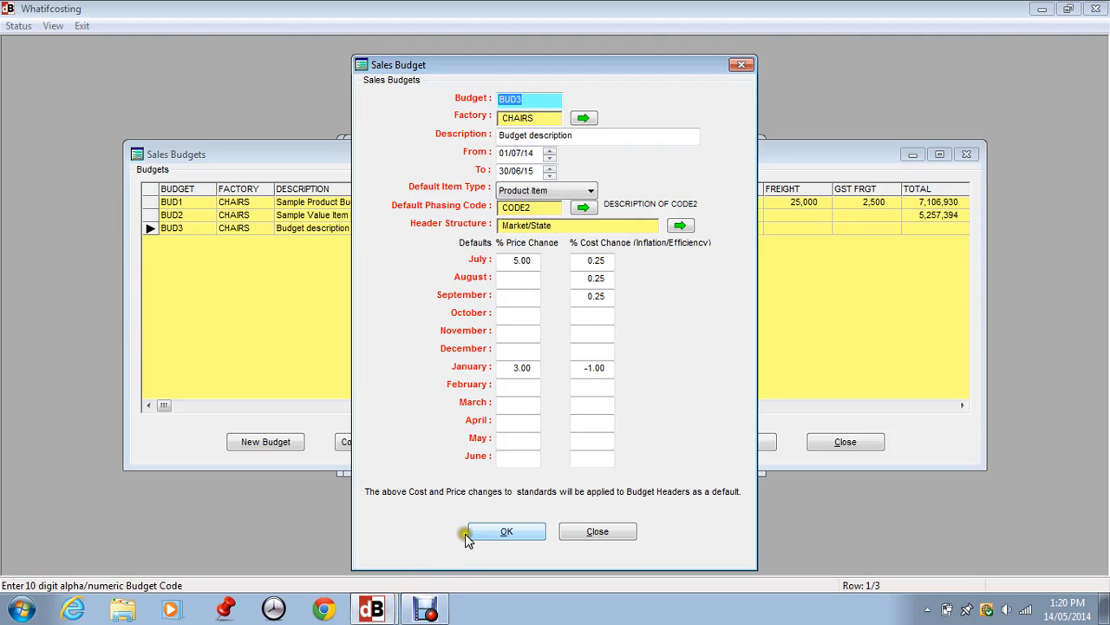
click(684, 226)
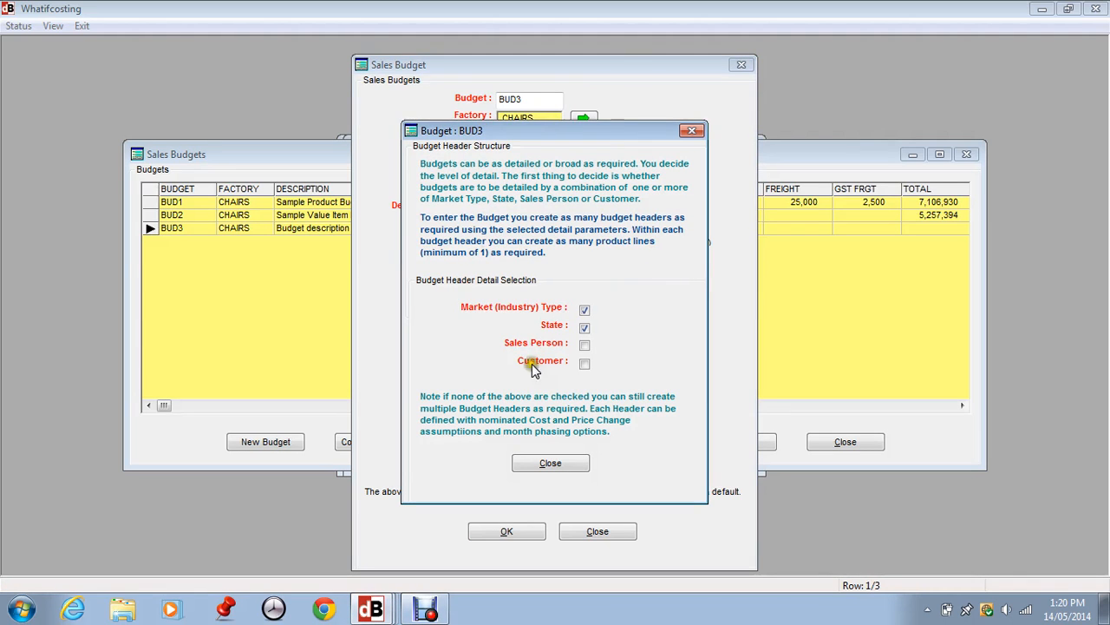
click(550, 462)
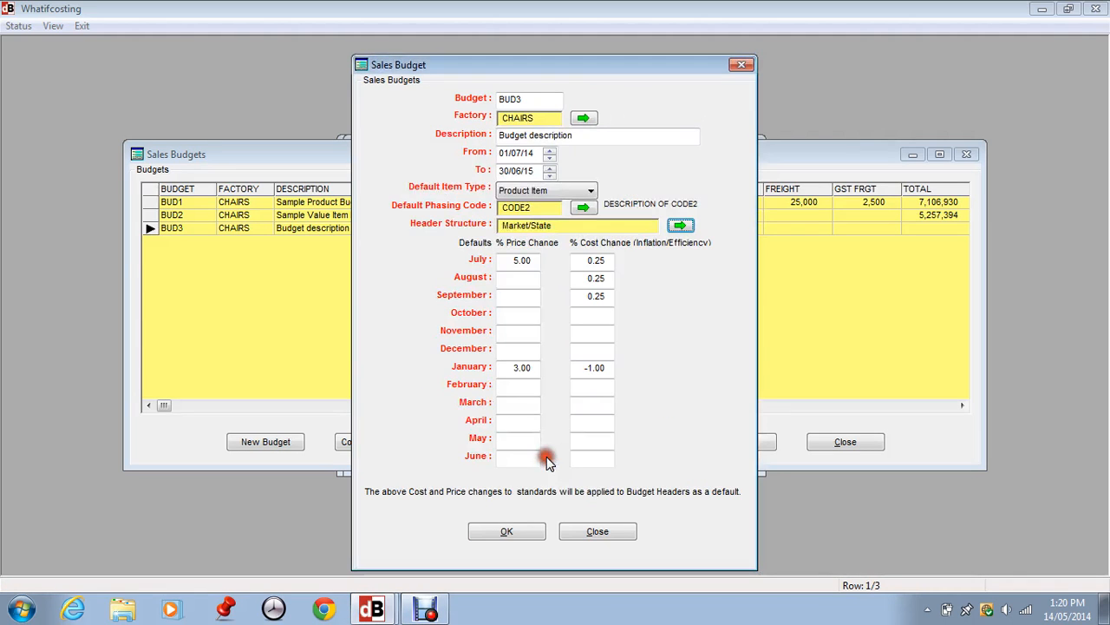
click(594, 530)
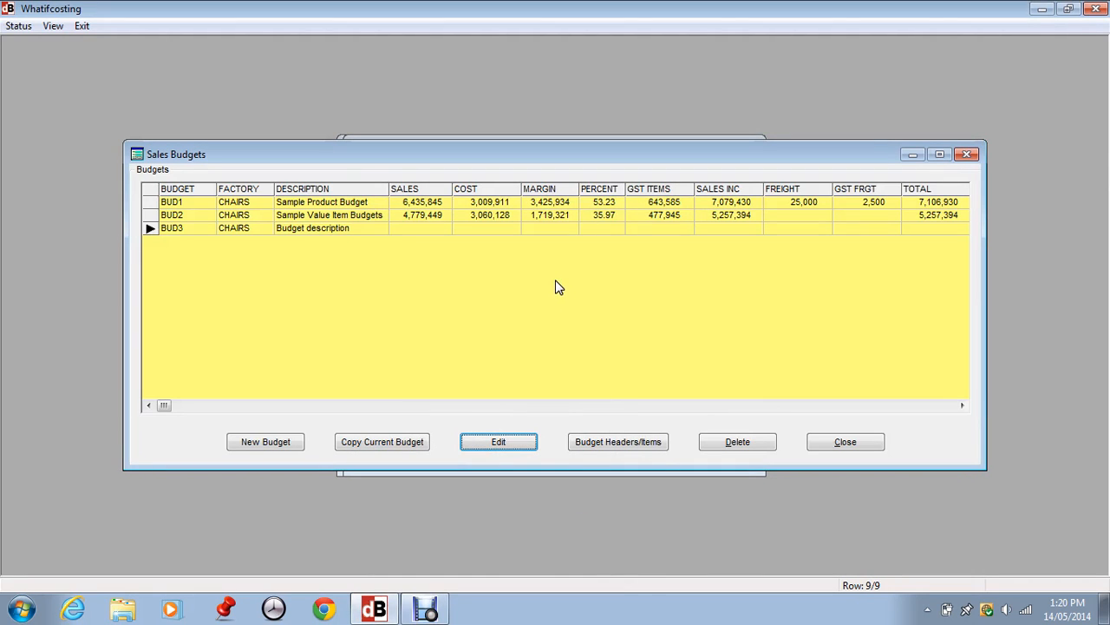
View the budget headers and items of BUD3, and select BUD1 in the sales budgets list
click(624, 442)
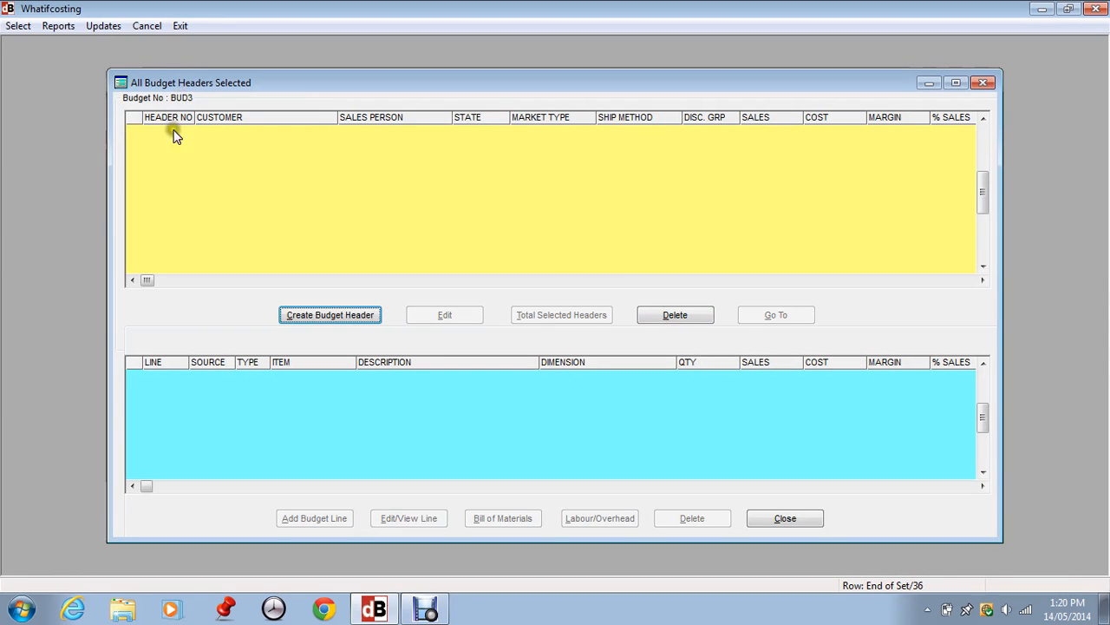
click(783, 520)
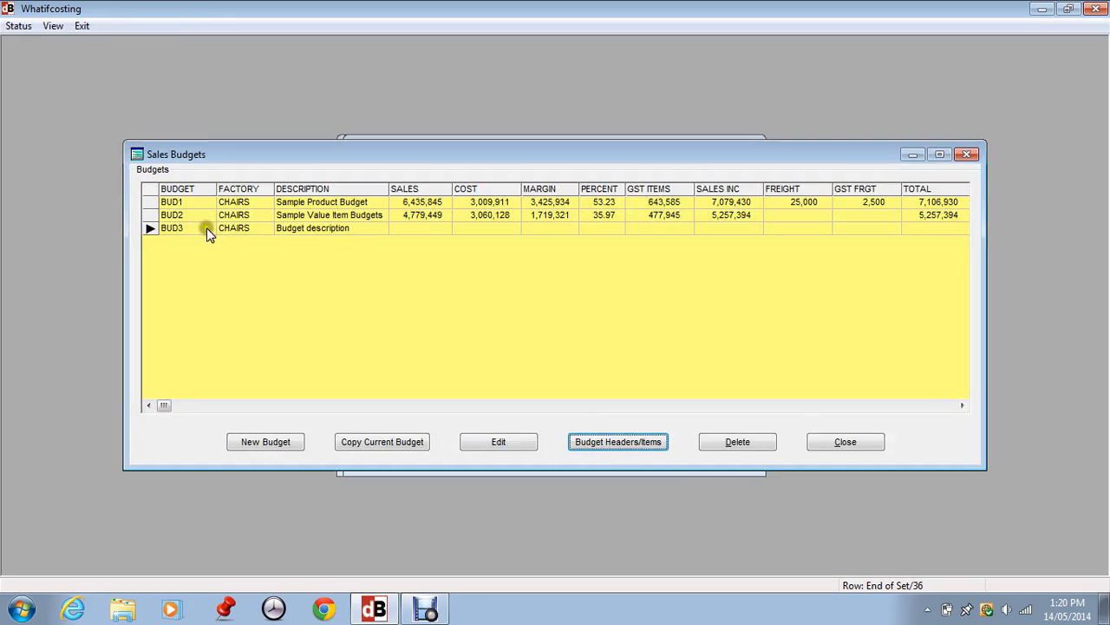
click(180, 203)
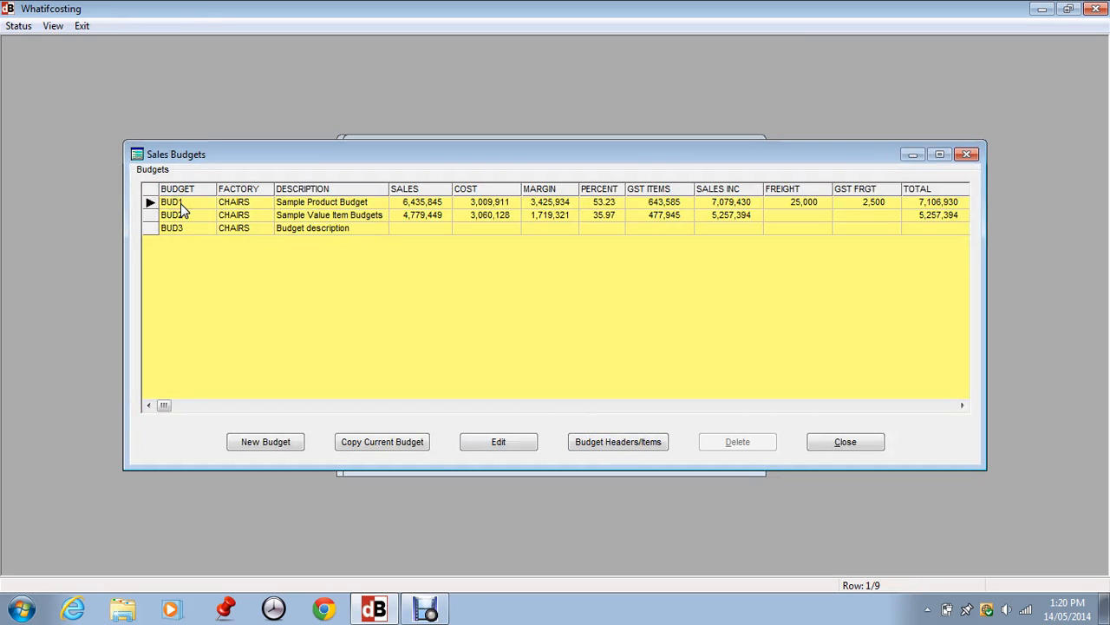
Open the budget headers and items of BUD1 and look through the item lines of header 53
click(619, 443)
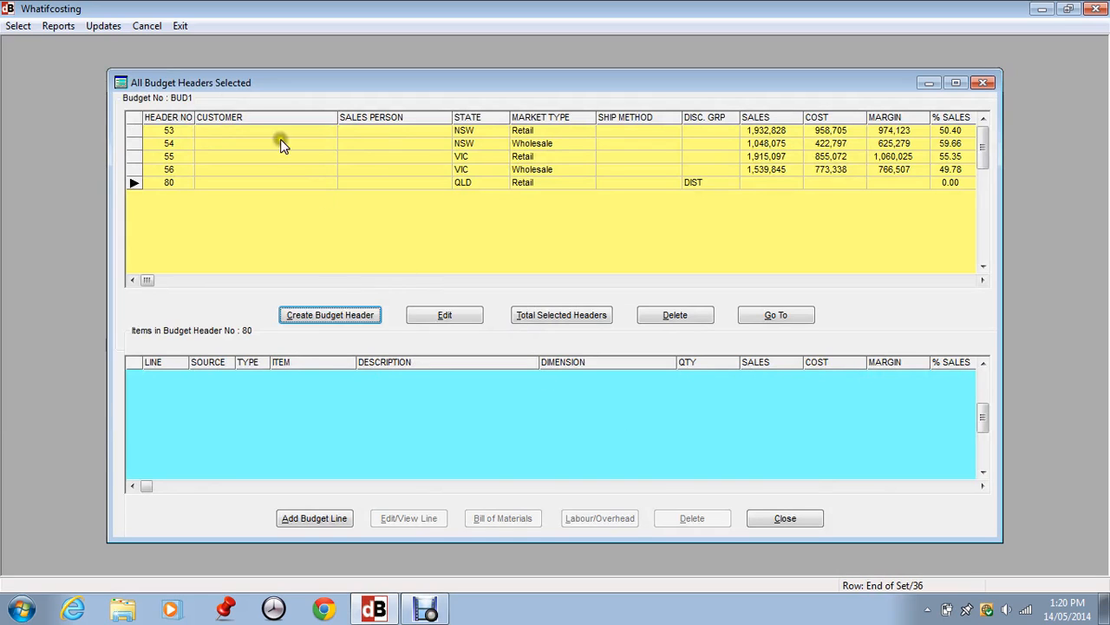
click(169, 130)
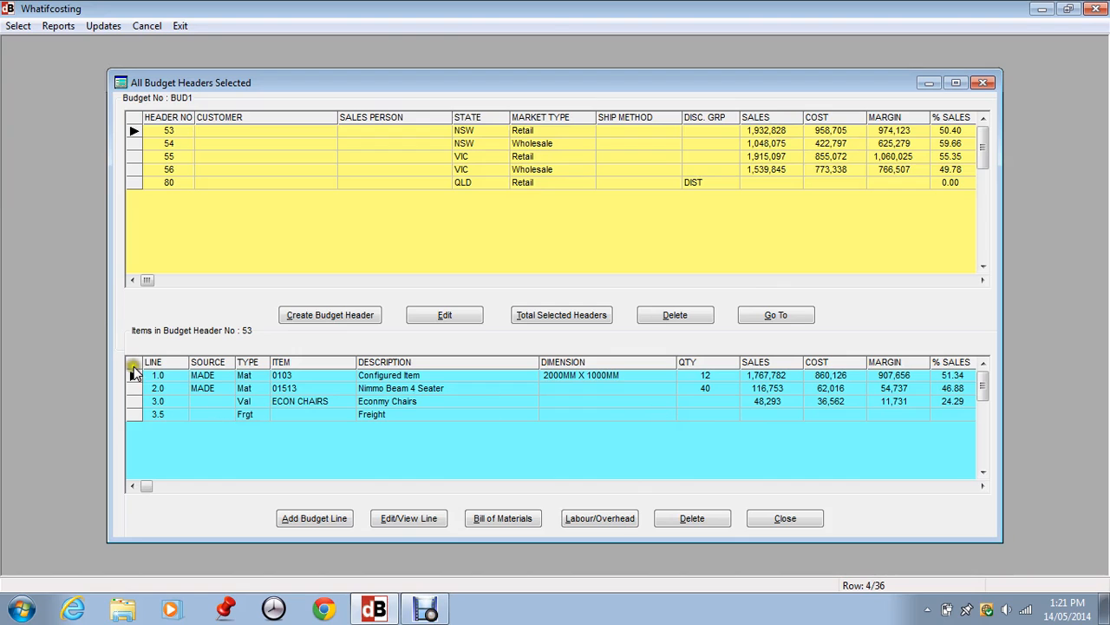
click(154, 402)
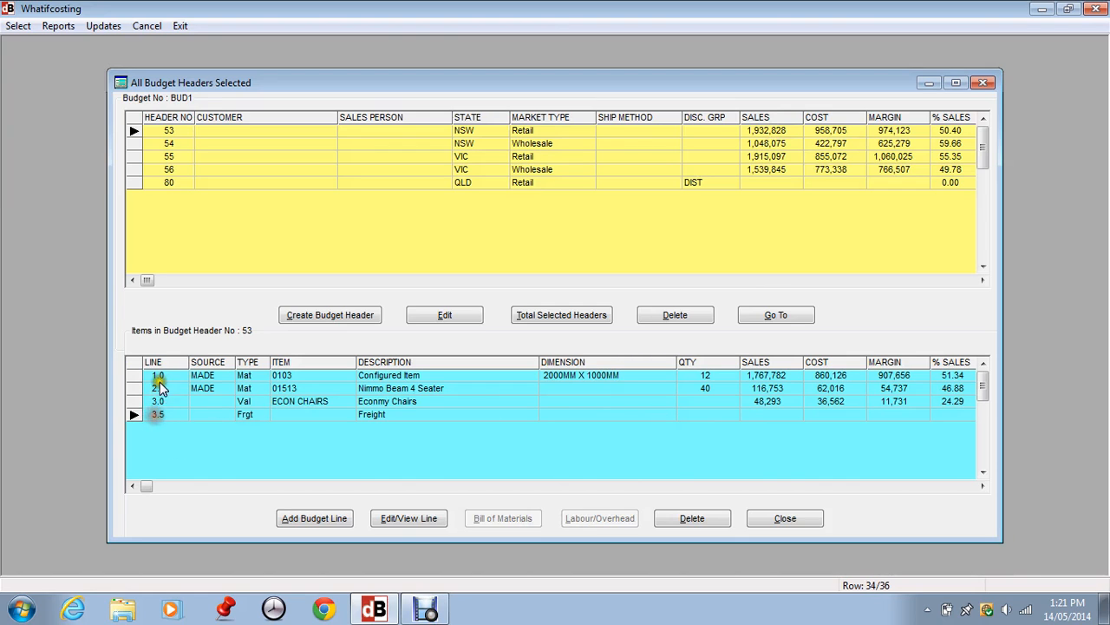
click(158, 375)
click(158, 387)
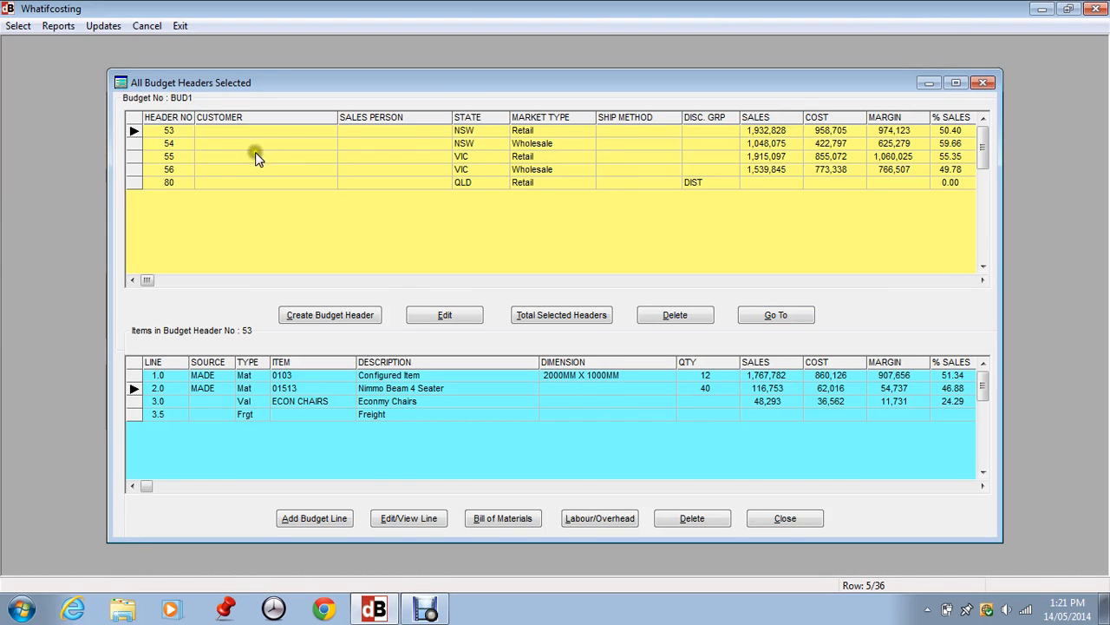
Open the details of budget header 53 and review its identifiers and optional describers
click(445, 315)
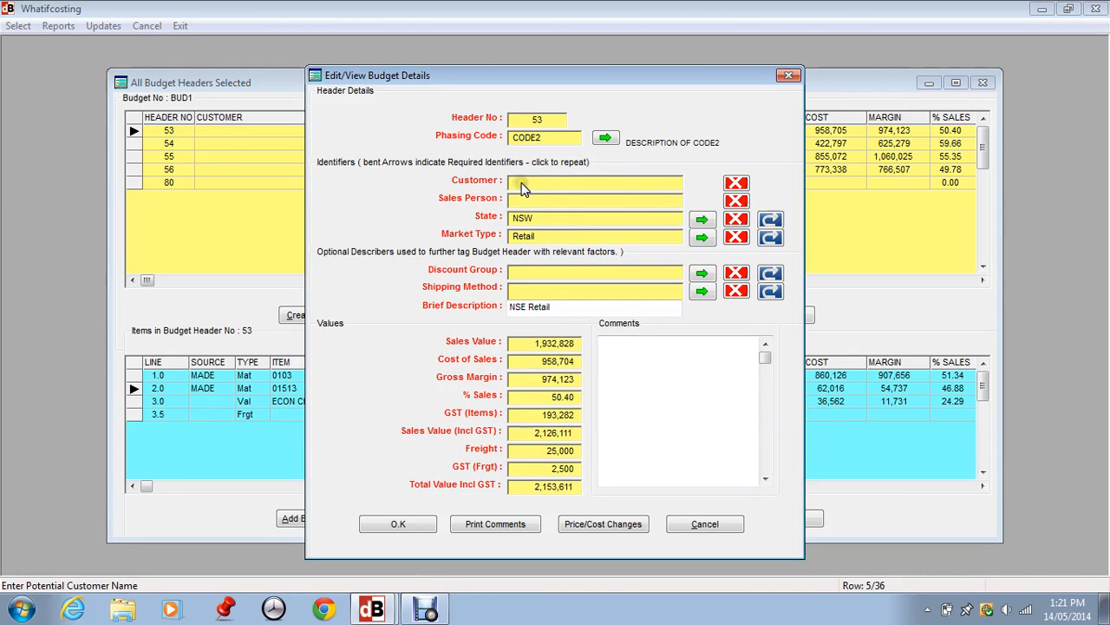
click(550, 189)
click(485, 214)
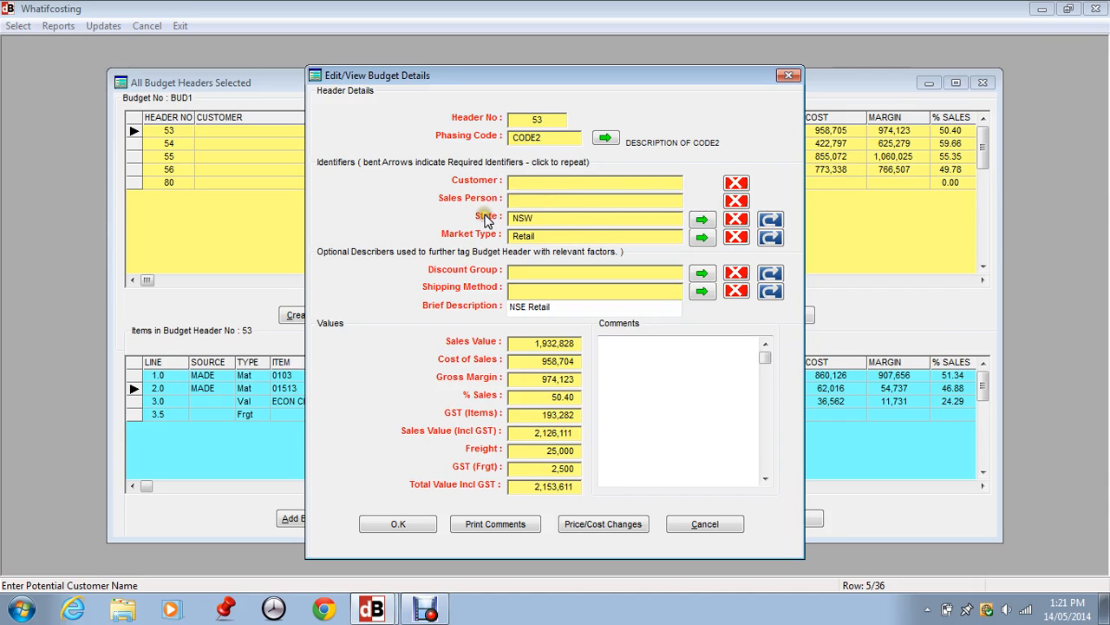
click(485, 215)
click(526, 215)
click(538, 217)
click(584, 256)
click(577, 260)
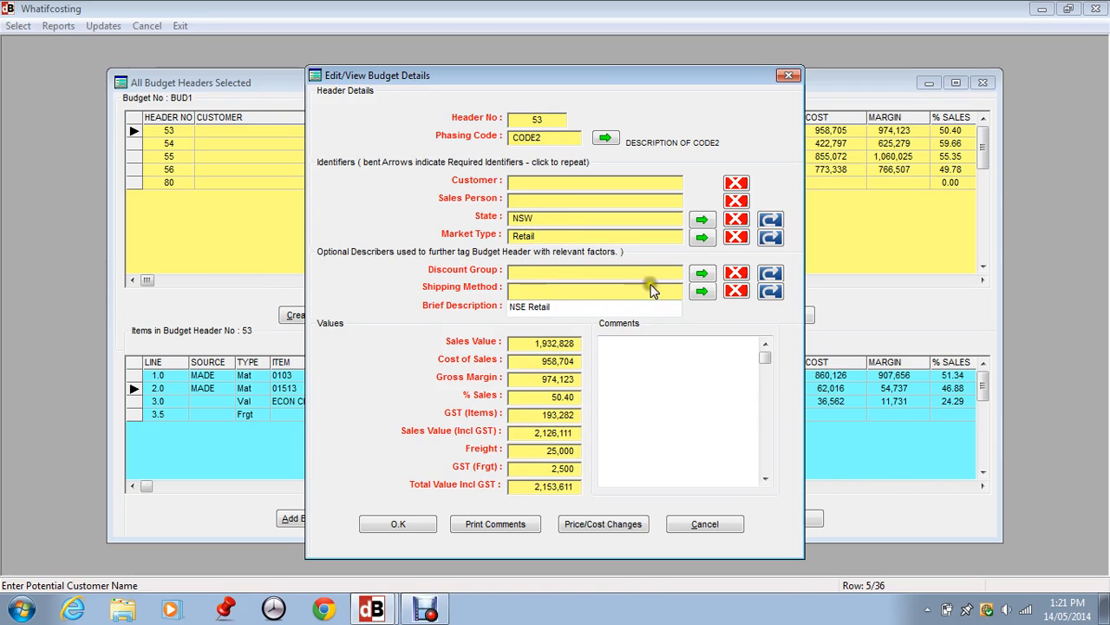
Try the Own Distributors discount group on header 53, and replace it with WHolesale No 2
click(702, 273)
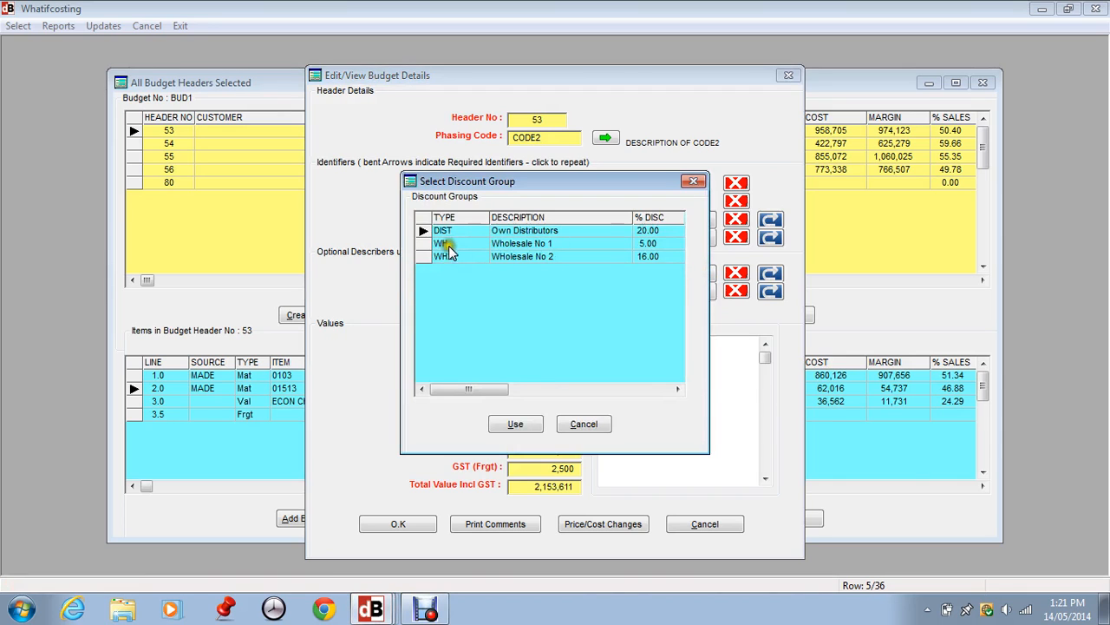
click(515, 422)
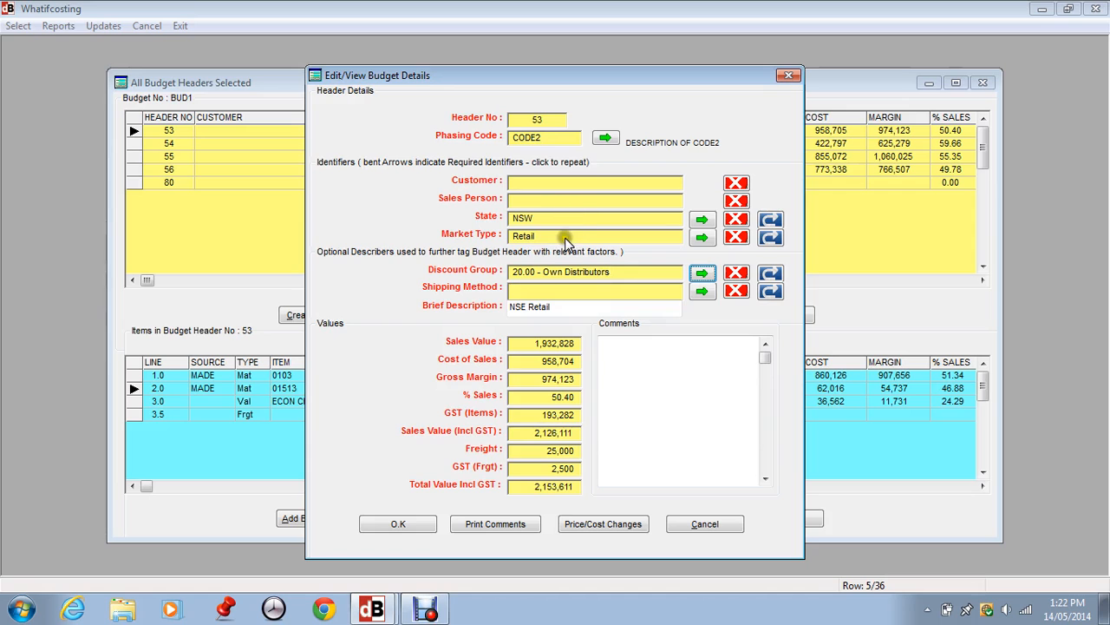
click(702, 272)
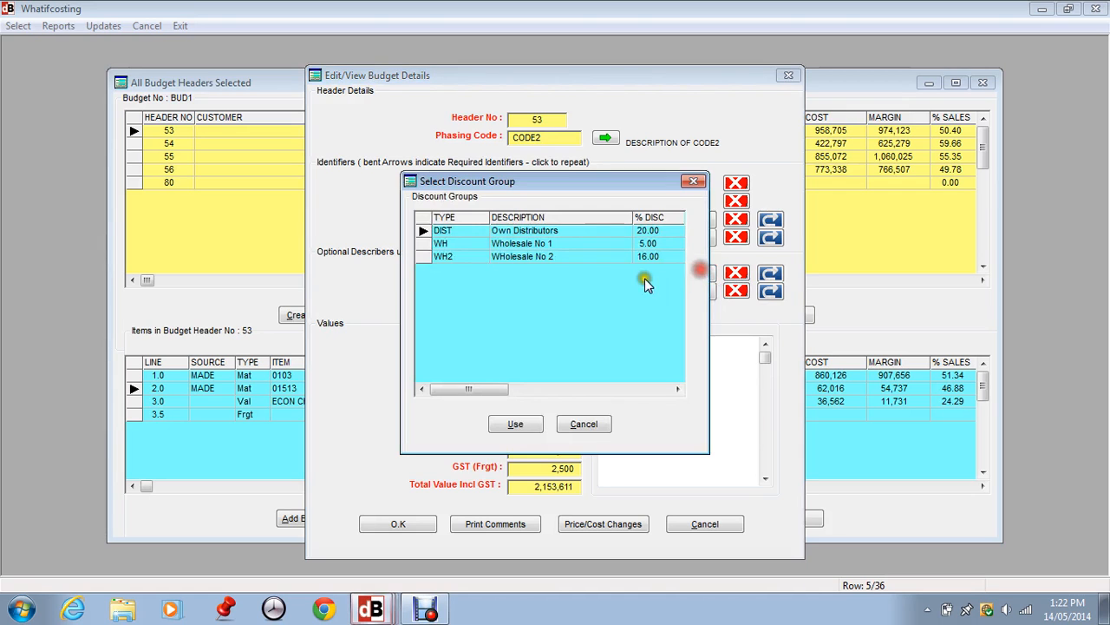
click(470, 255)
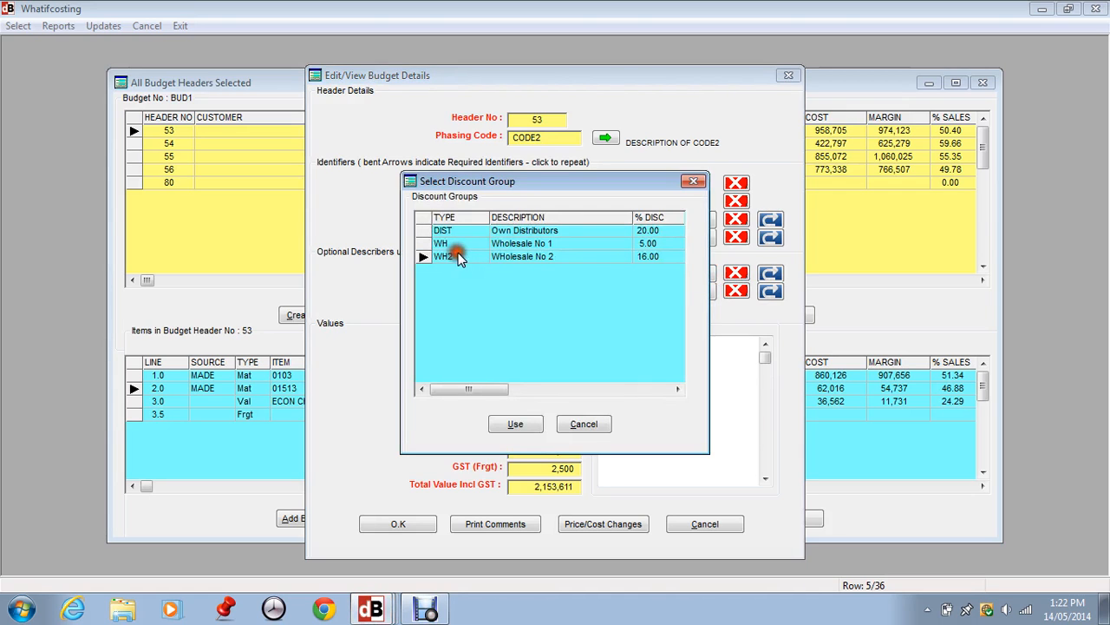
click(516, 424)
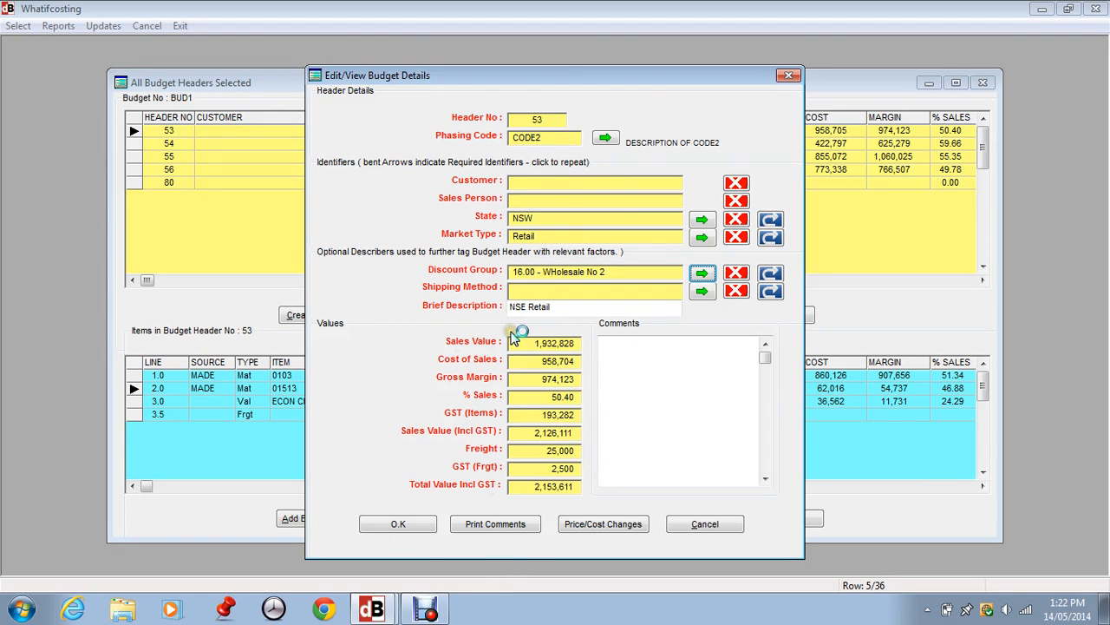
Try clearing the January price change of header 53, and cancel out of the header details
click(578, 525)
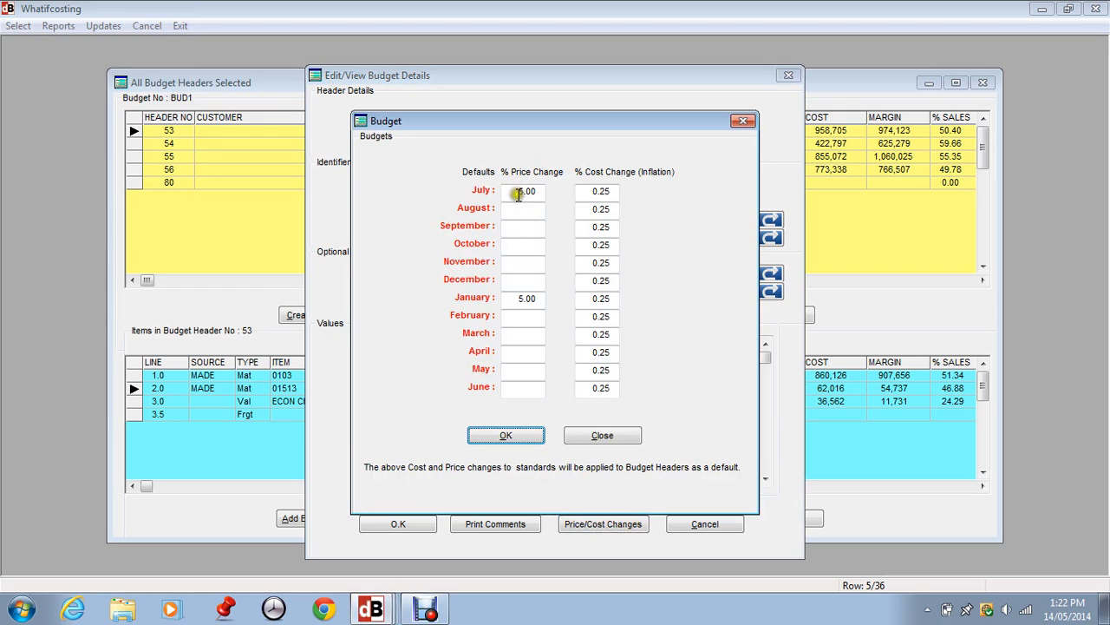
click(512, 295)
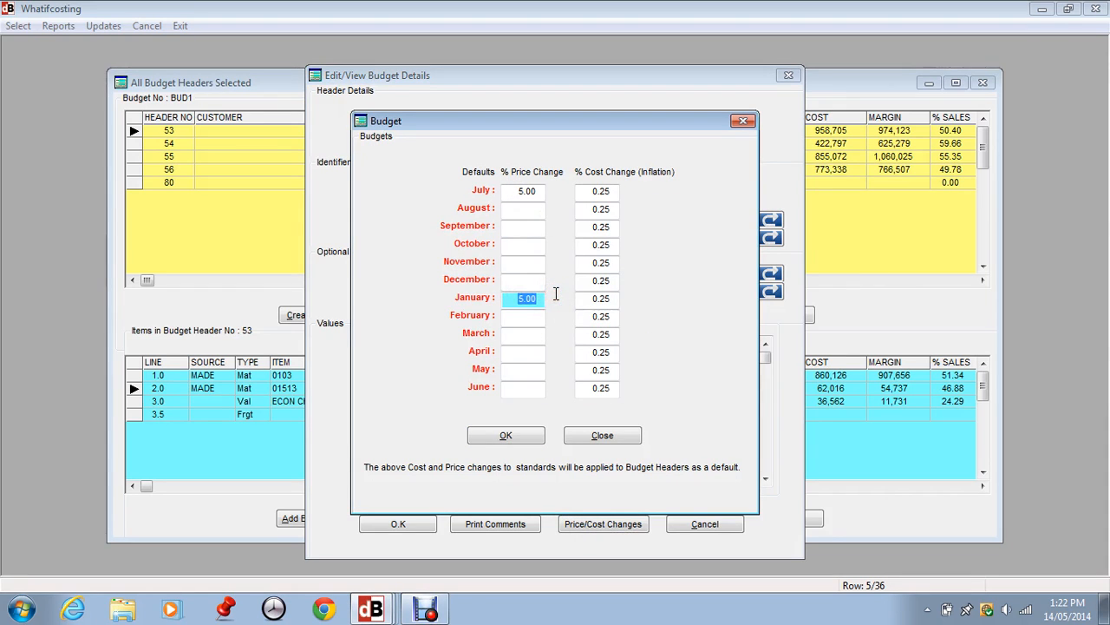
key(Tab)
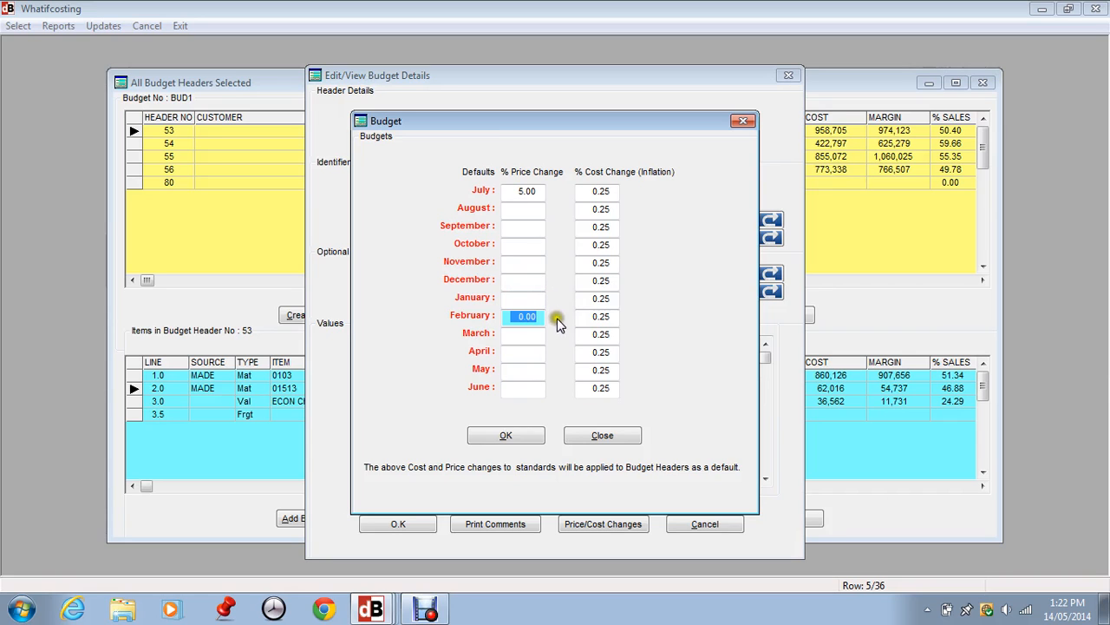
click(508, 435)
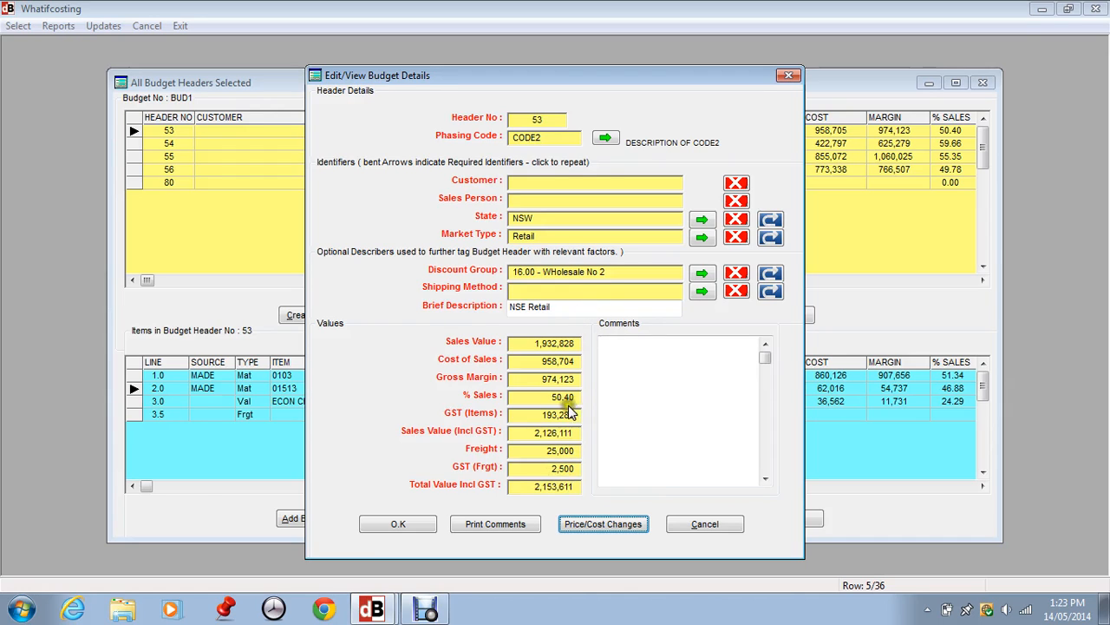
click(704, 524)
Start a new budget header in BUD1 and set its phasing code to CODE1234
click(174, 183)
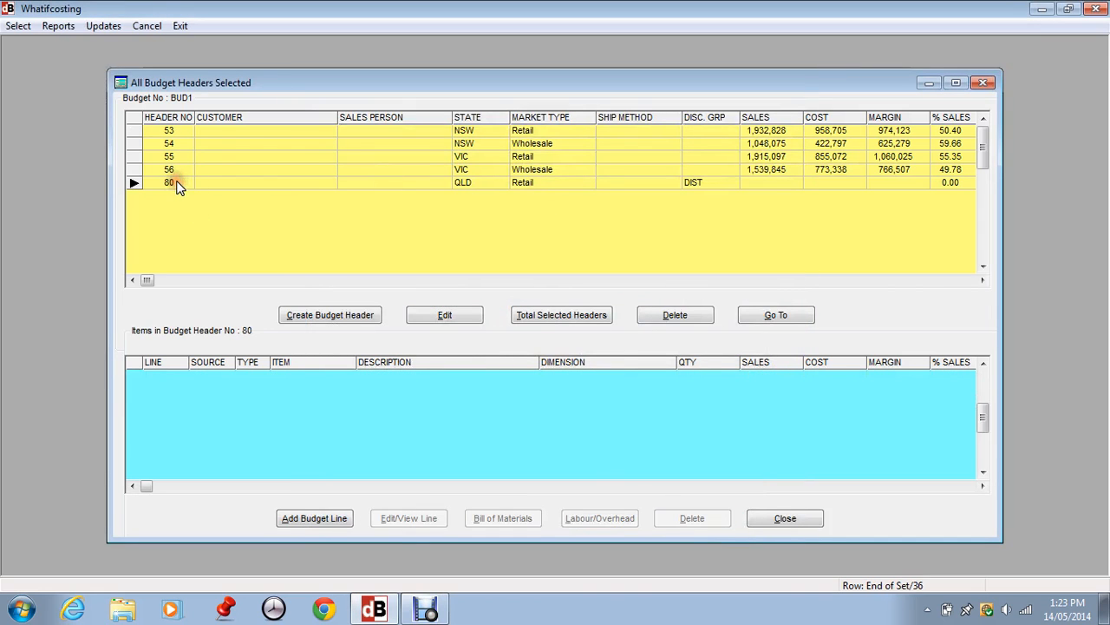
click(177, 129)
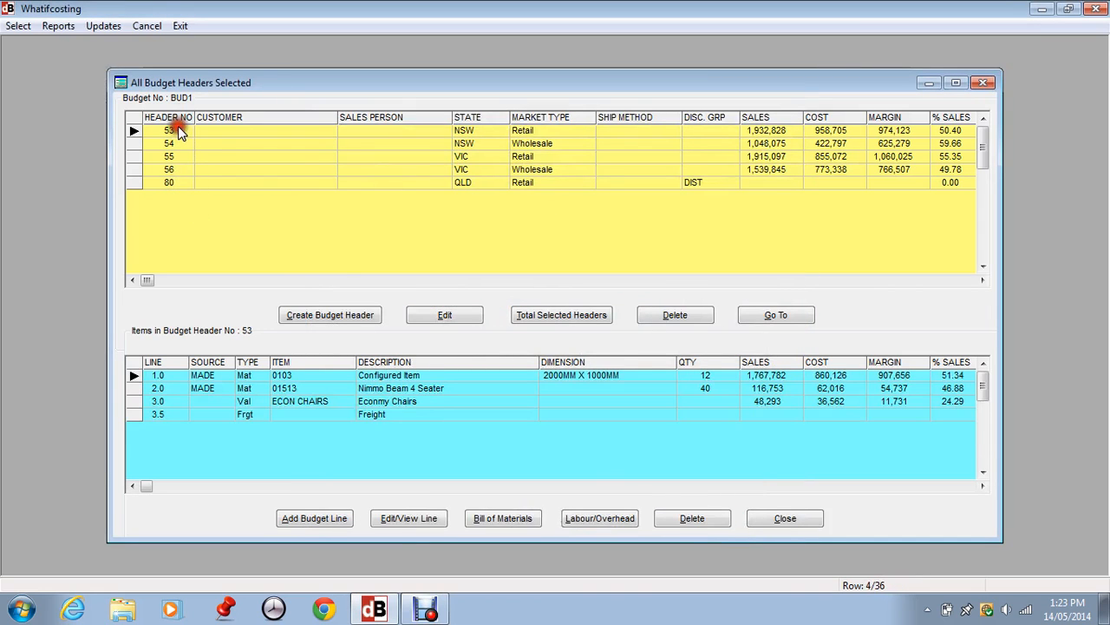
click(329, 315)
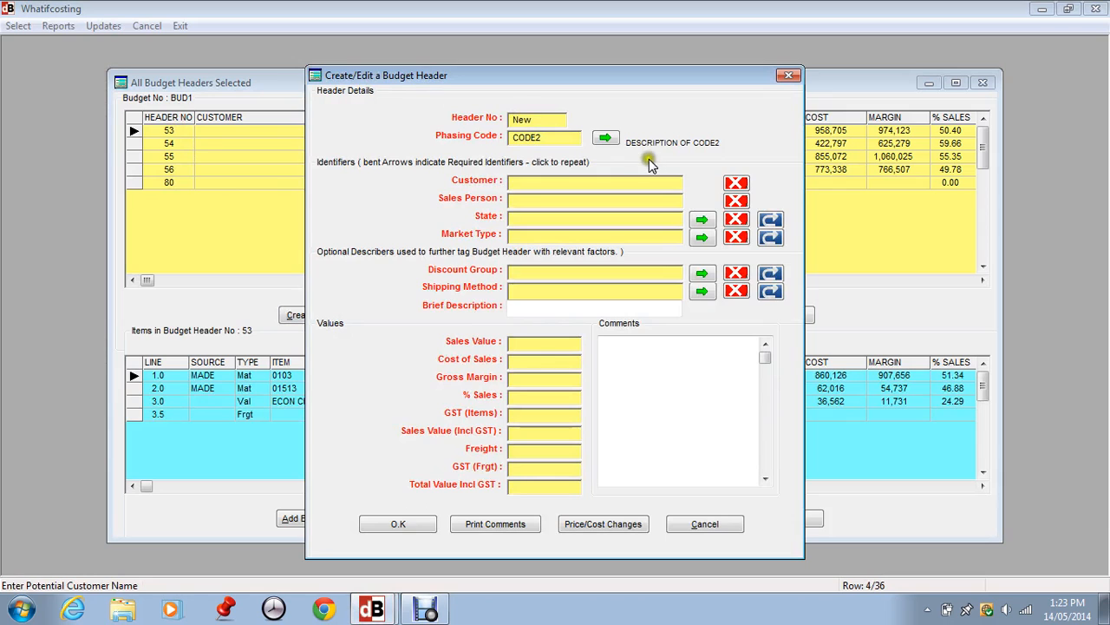
click(600, 136)
click(193, 196)
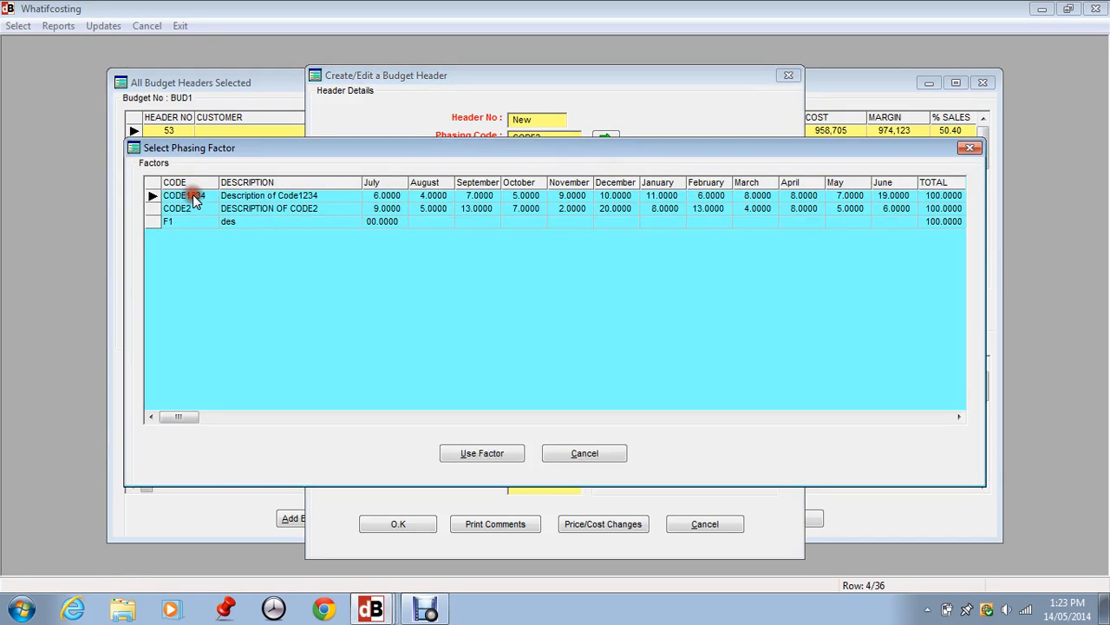
click(460, 453)
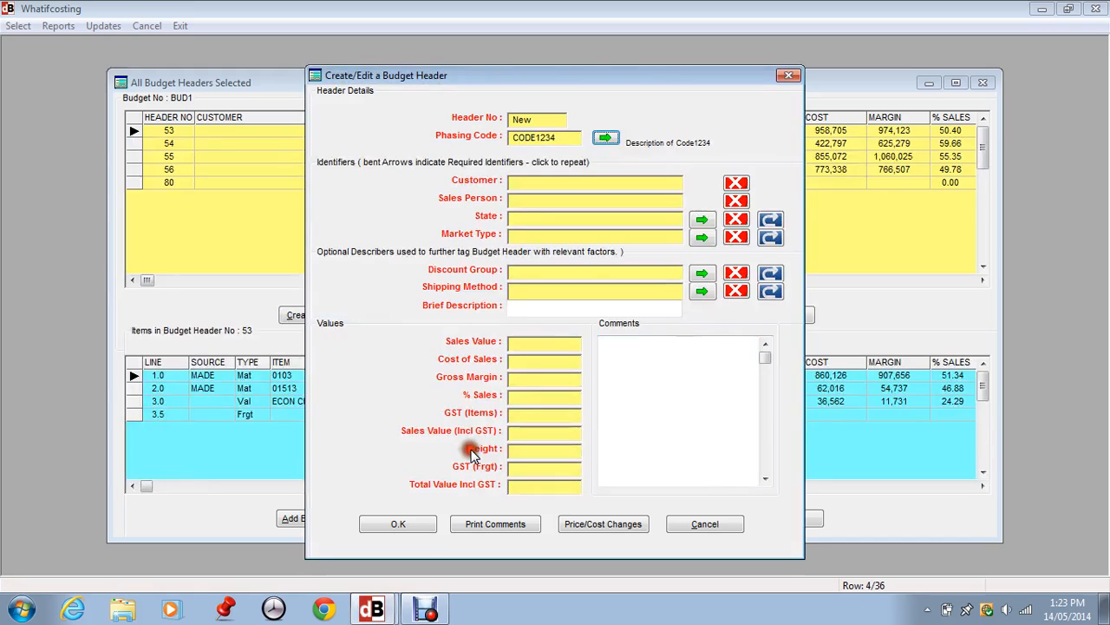
Set the new budget header's state to QLD
click(733, 219)
click(700, 220)
click(496, 252)
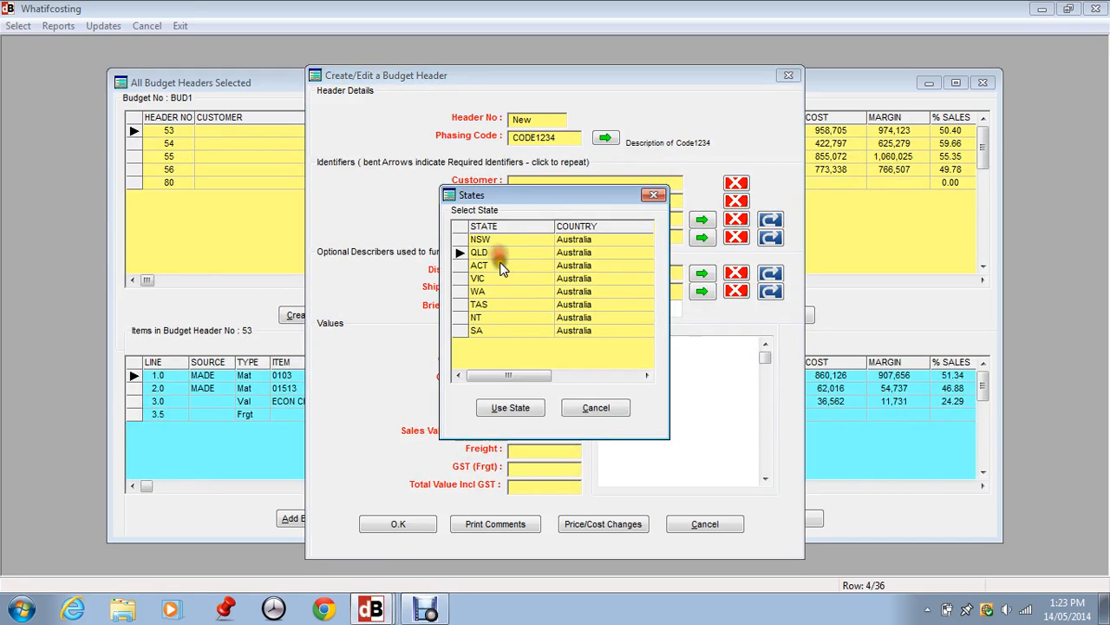
click(511, 408)
Set the new header's market type to Sales Outlets and its brief description to "Qld Sales Outlets"
click(699, 237)
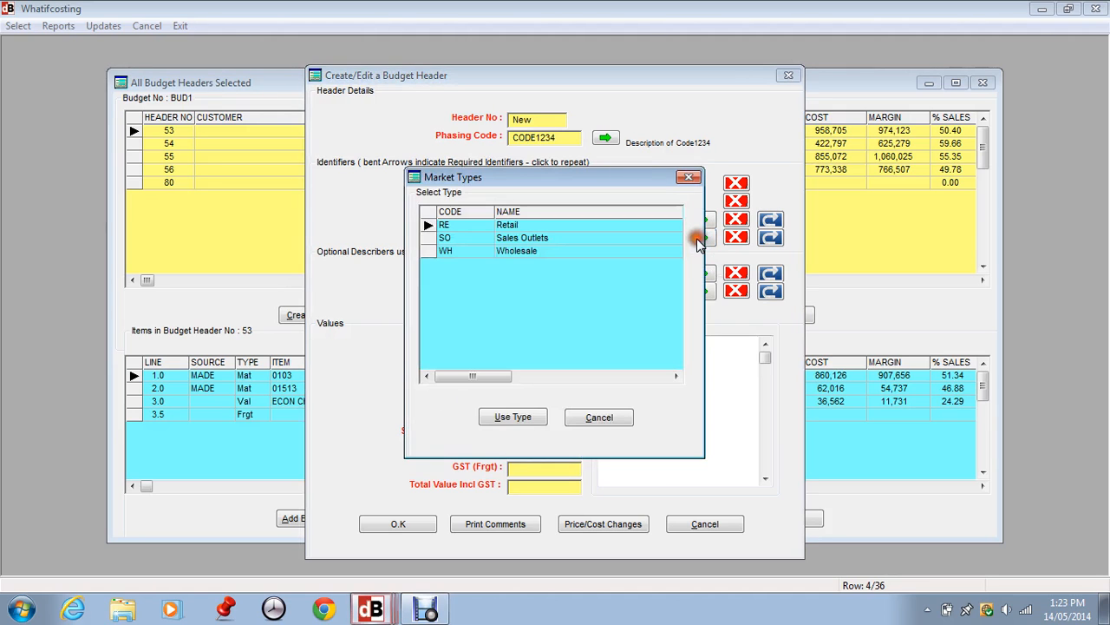
click(472, 239)
click(512, 416)
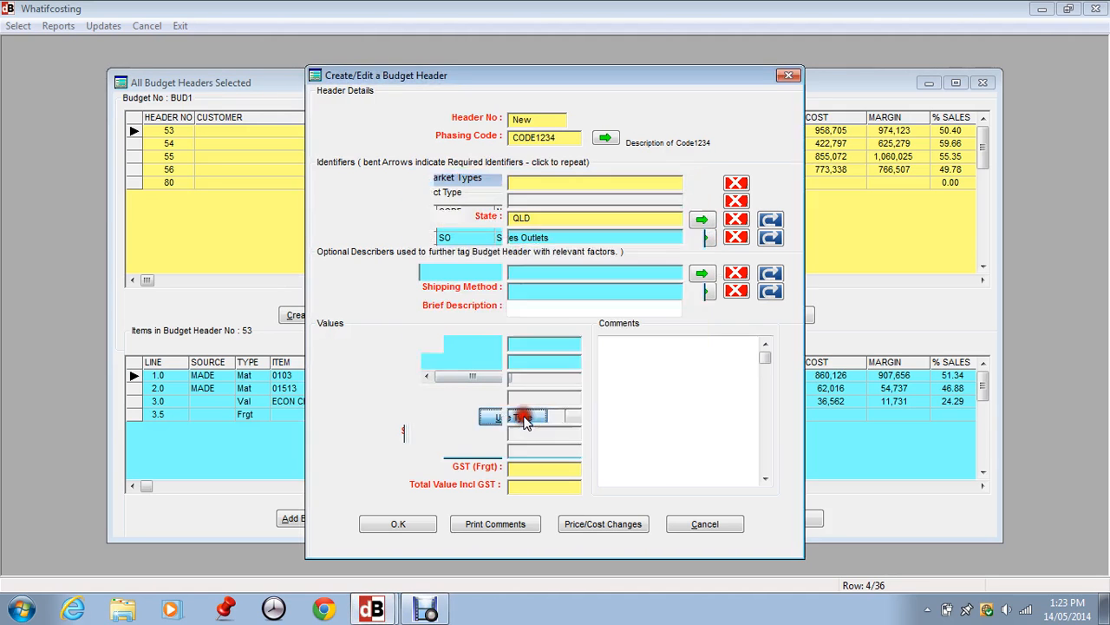
click(529, 305)
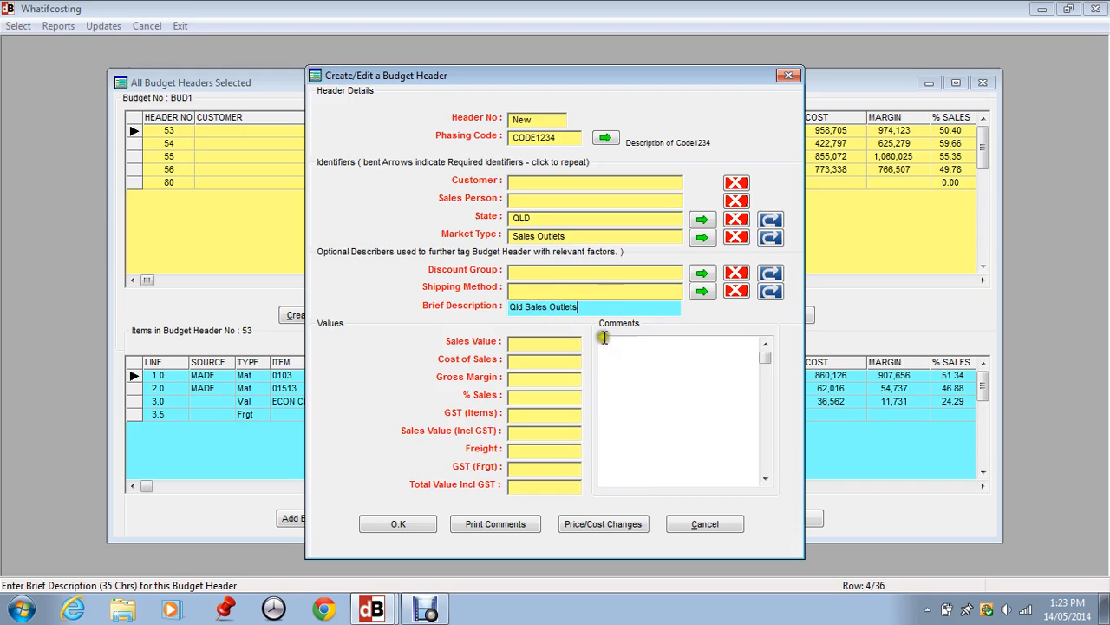
In the new header's price and cost changes, set the June price change to 5% and clear the January price change
click(600, 527)
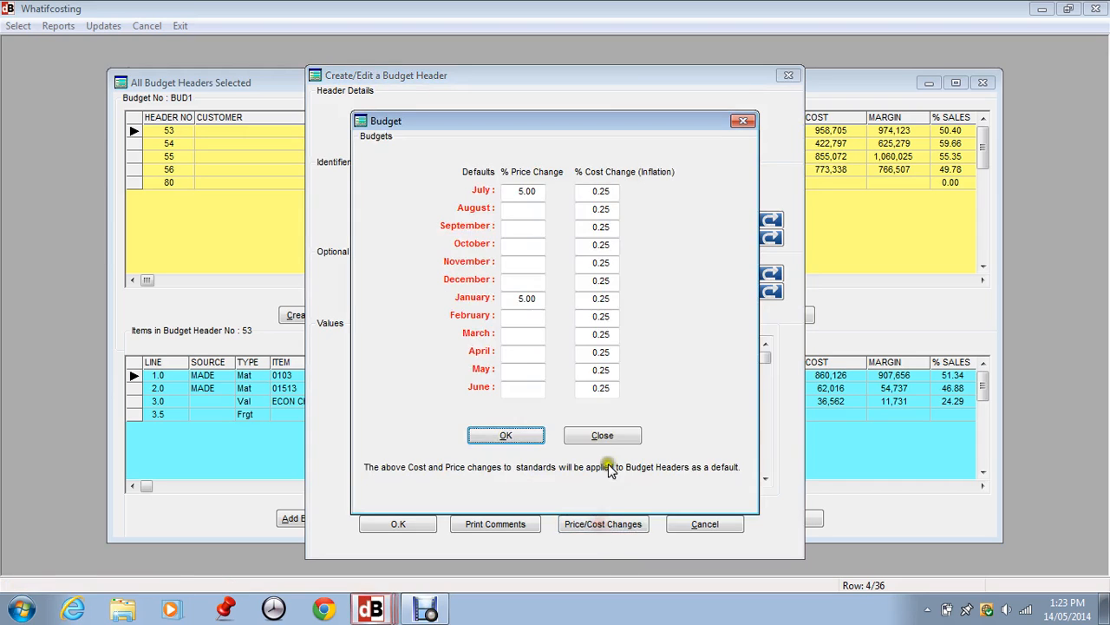
click(521, 388)
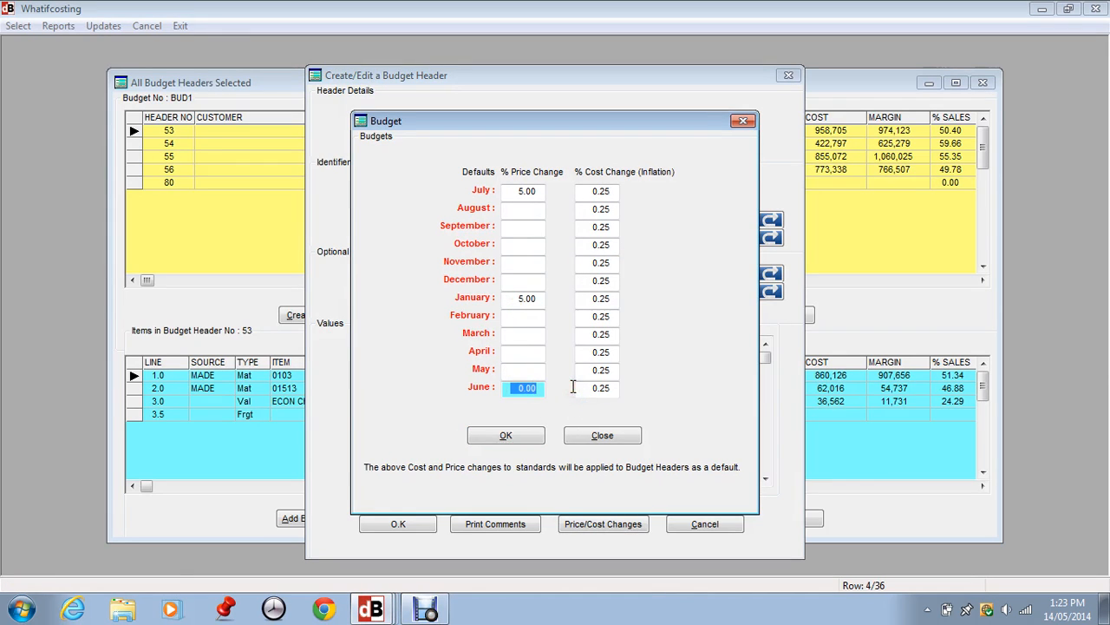
text(5)
key(Tab)
click(536, 299)
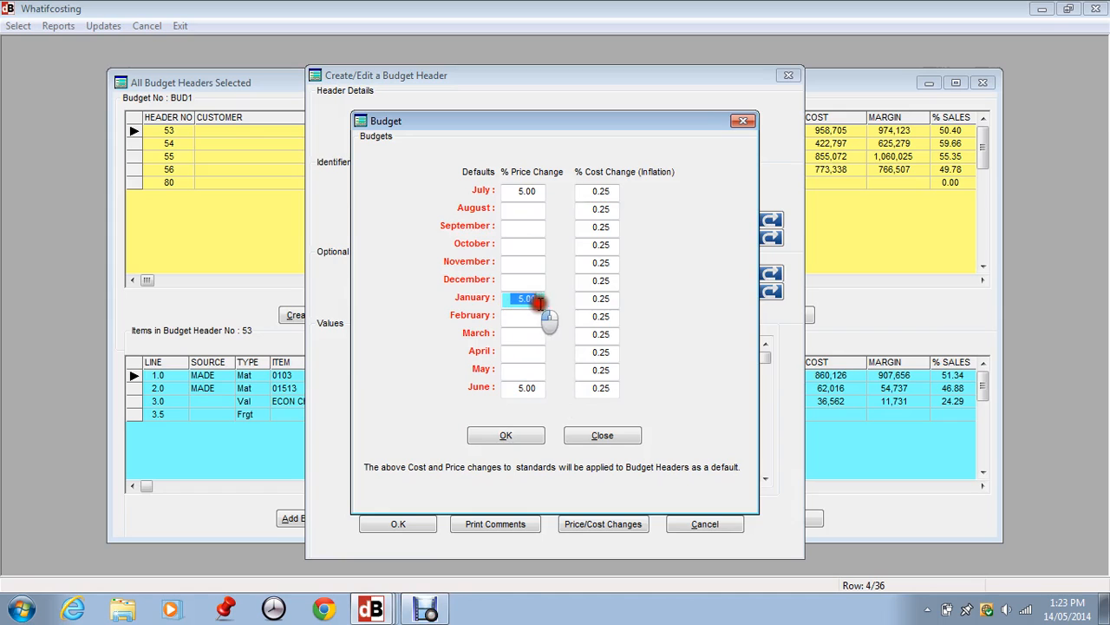
key(Delete)
key(Tab)
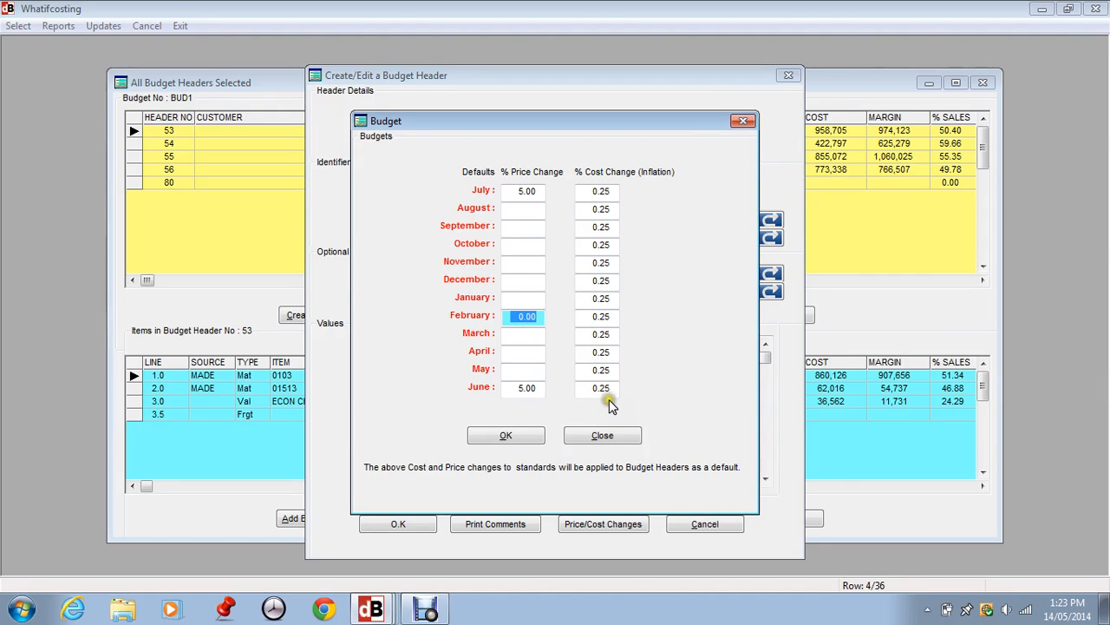
Accept the monthly price and cost changes and save the new budget header
click(435, 201)
click(509, 156)
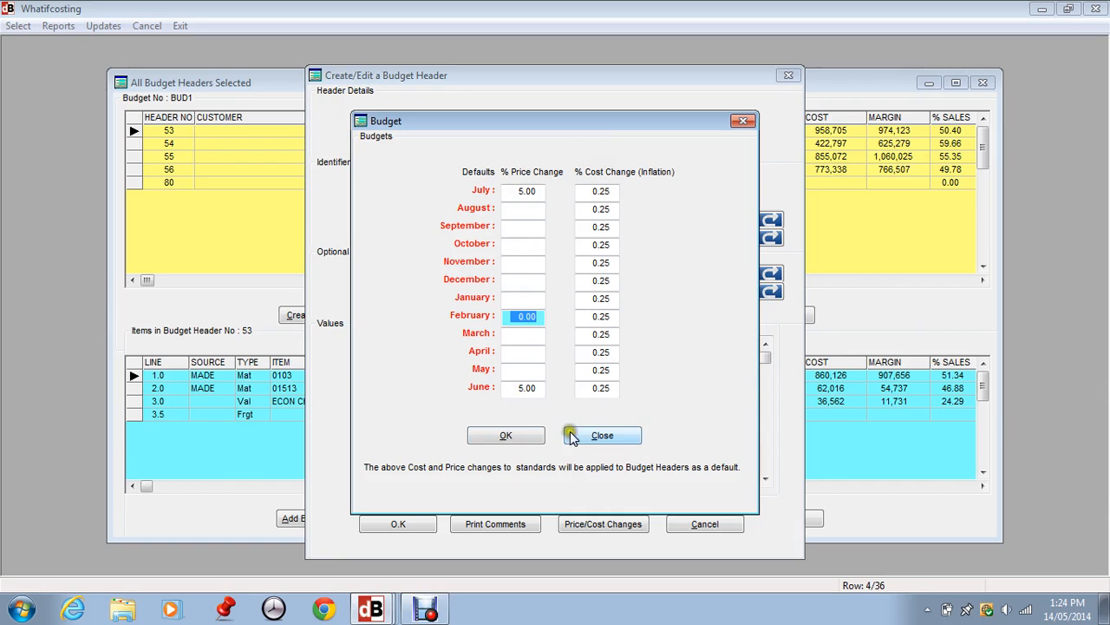
click(516, 435)
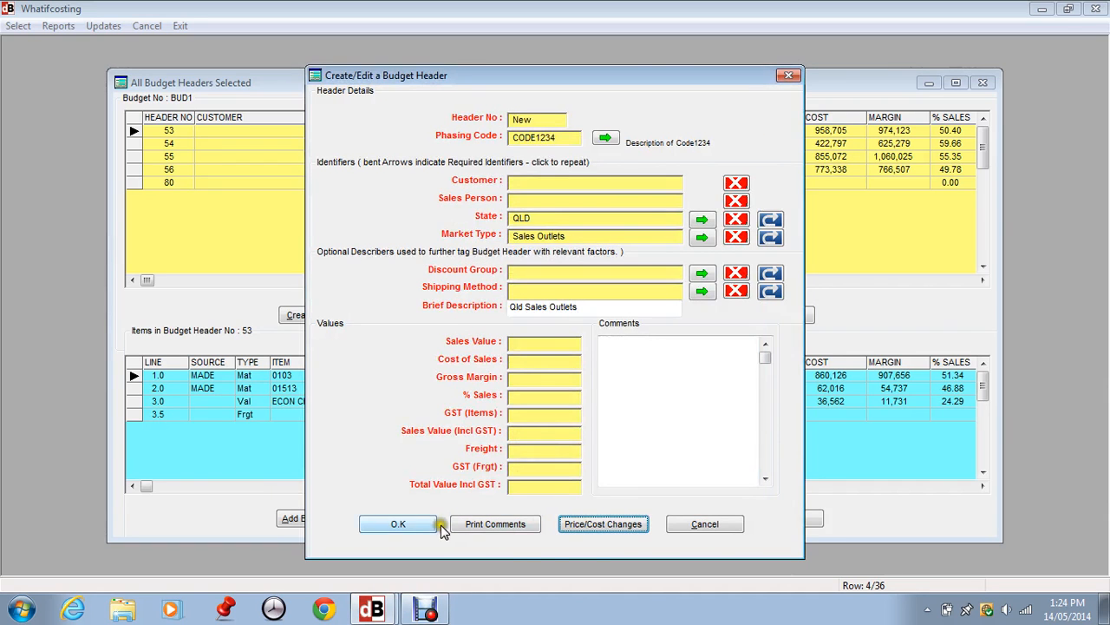
click(395, 523)
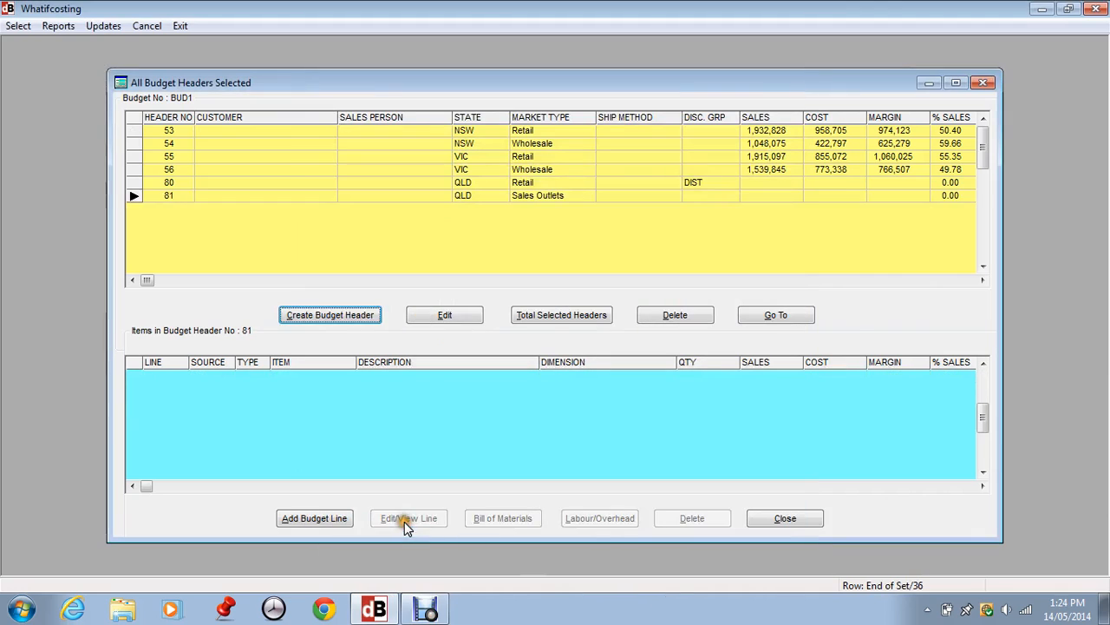
Compare the QLD Retail and QLD Sales Outlets headers' item lists, and select the QLD Sales Outlets header
click(165, 198)
click(164, 183)
click(164, 199)
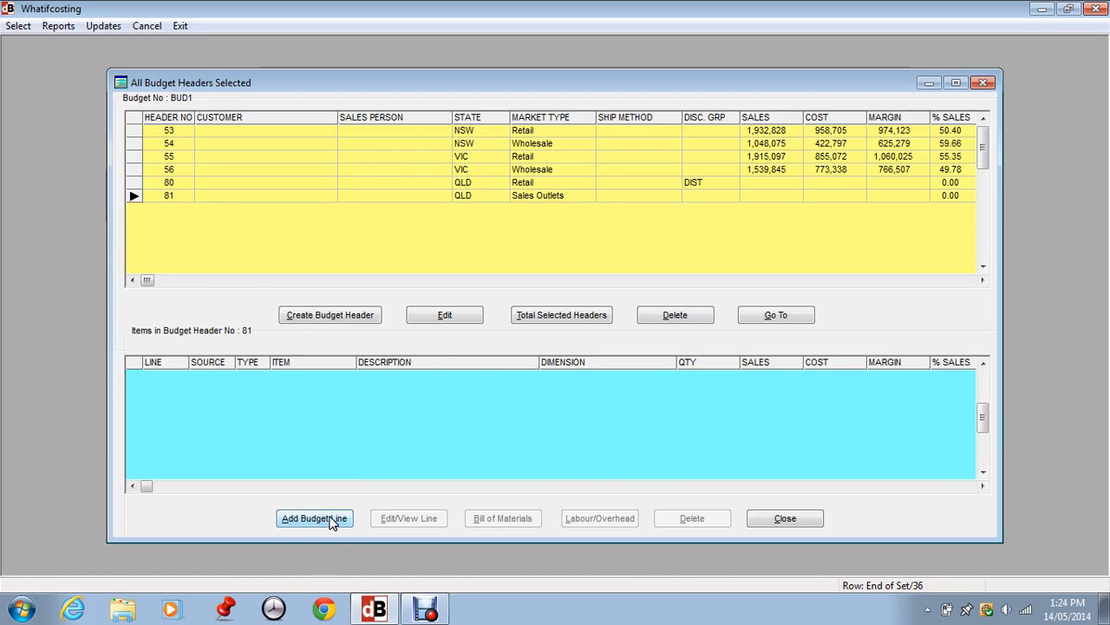
click(168, 195)
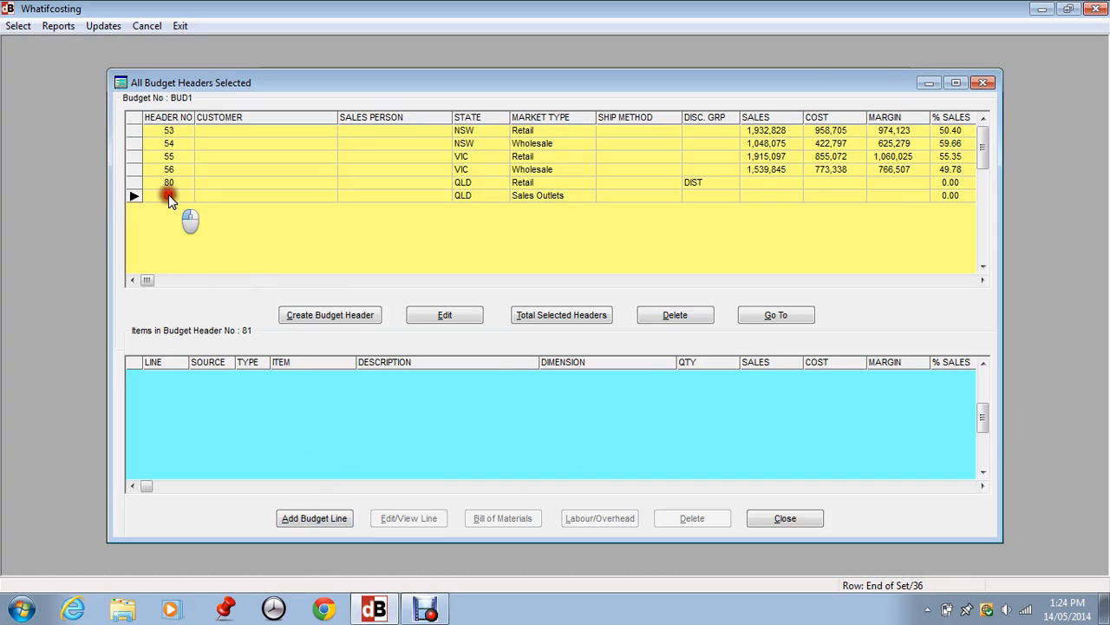